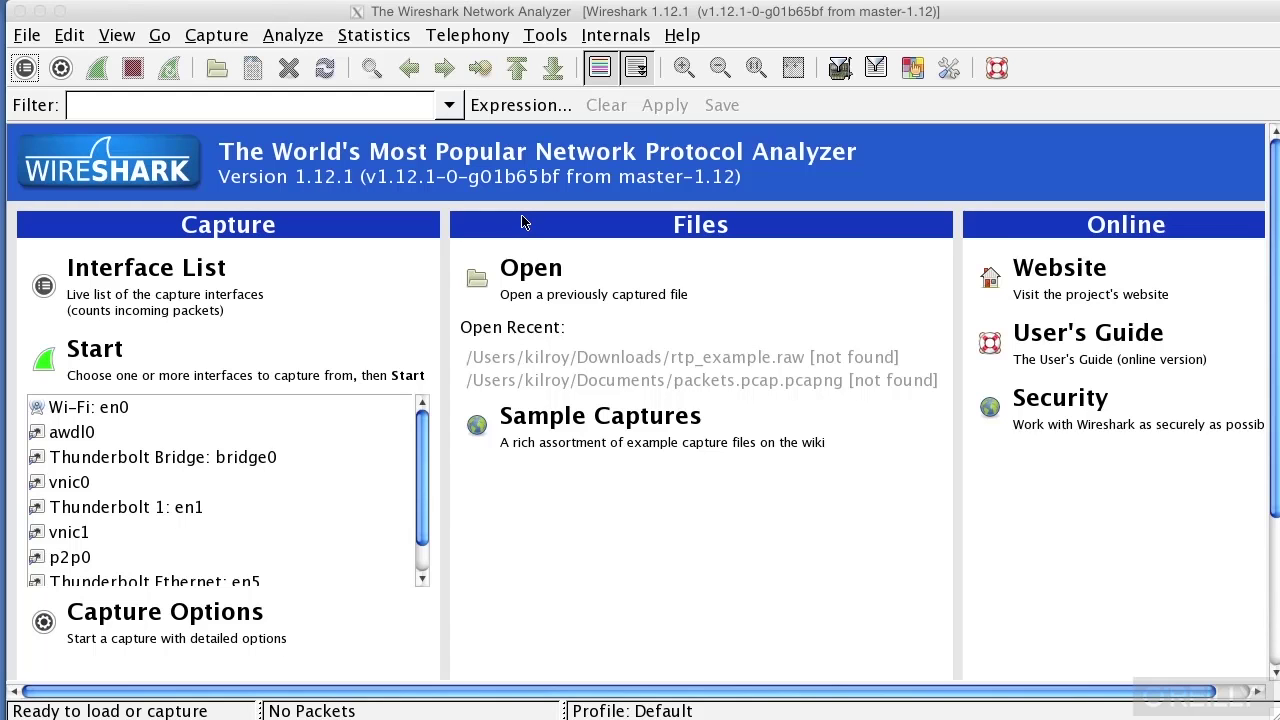
Run a live packet capture on the Wi-Fi: en0 interface and stop it.
click(146, 409)
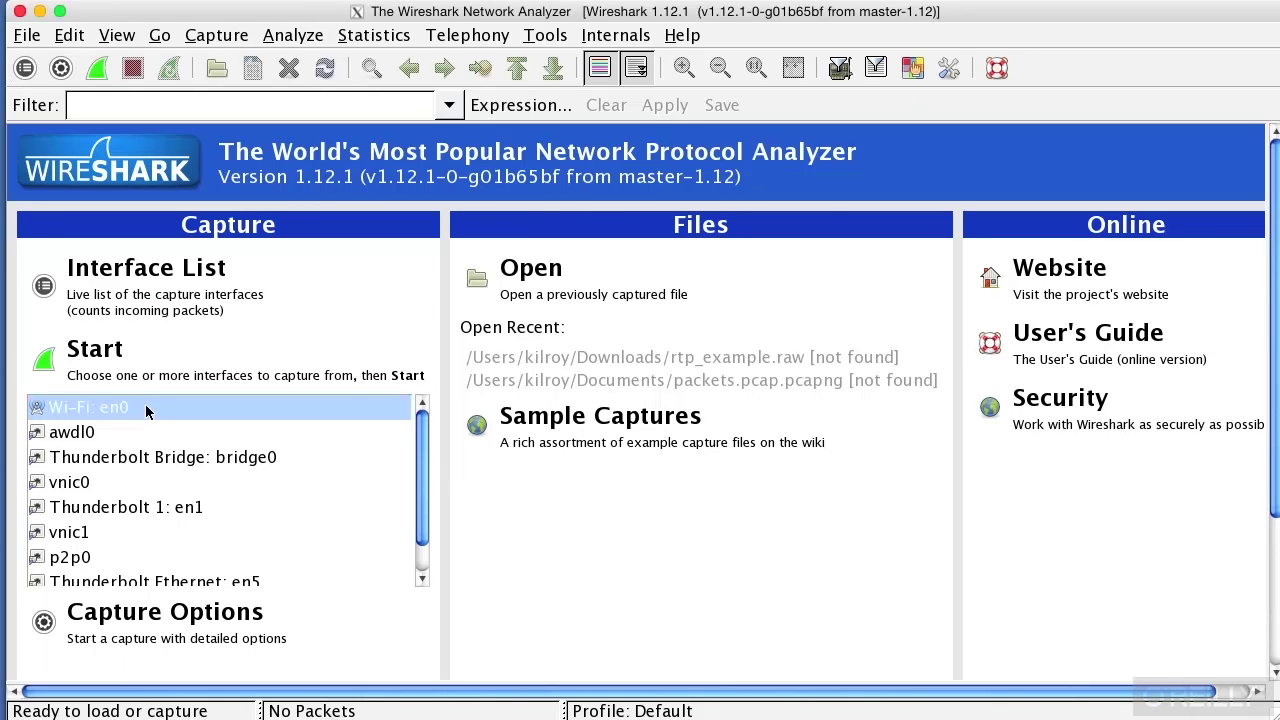
click(118, 354)
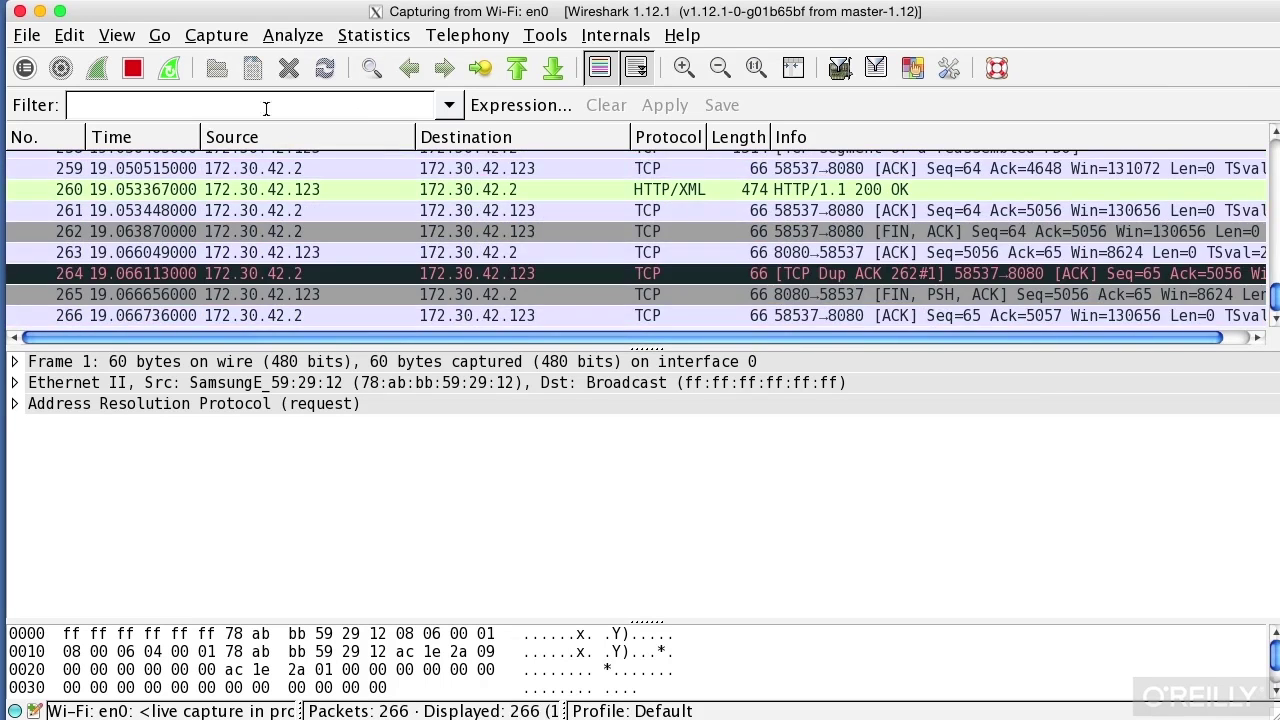
click(132, 68)
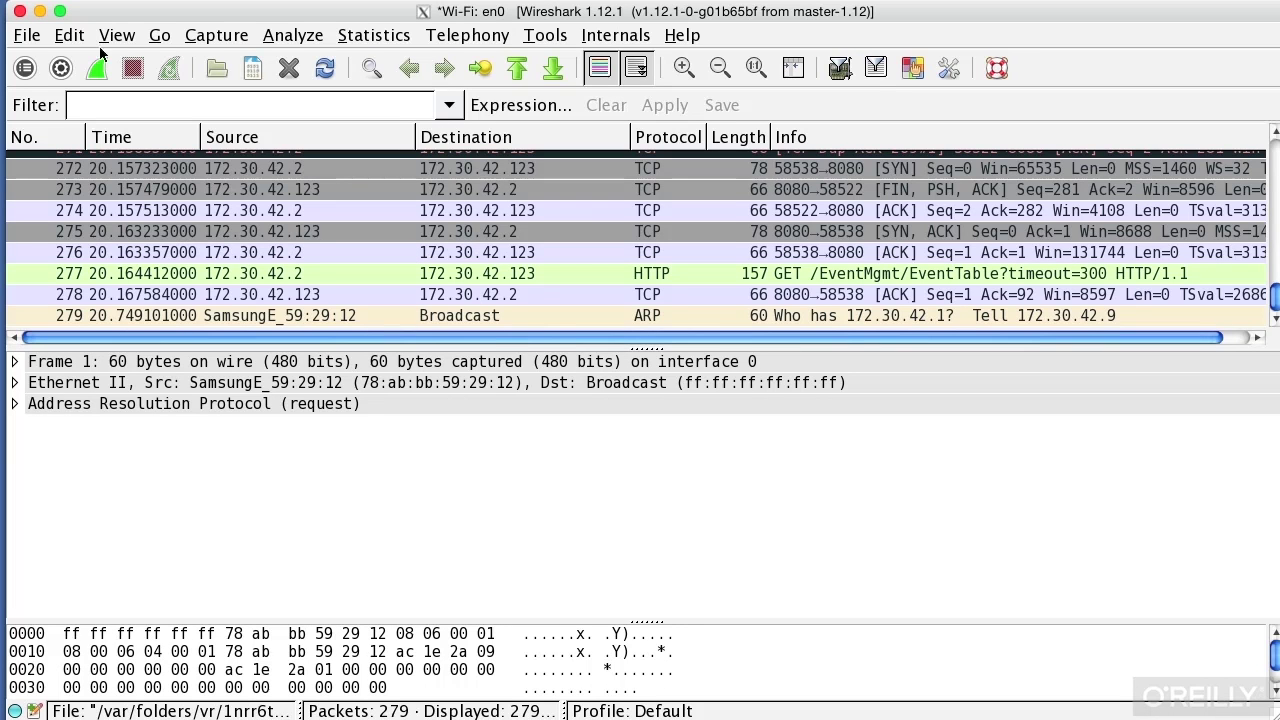
Open the capture options from the list of capture interfaces, showing the IPv4 address of en0.
click(208, 37)
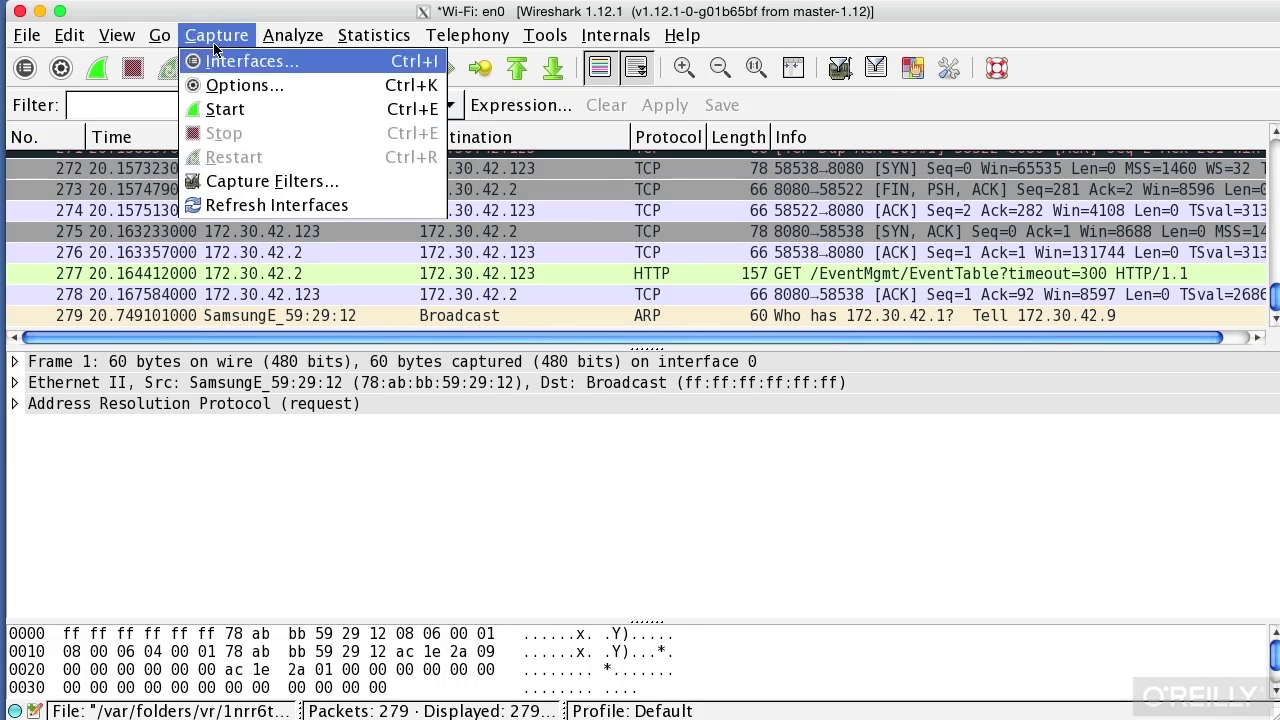
click(259, 63)
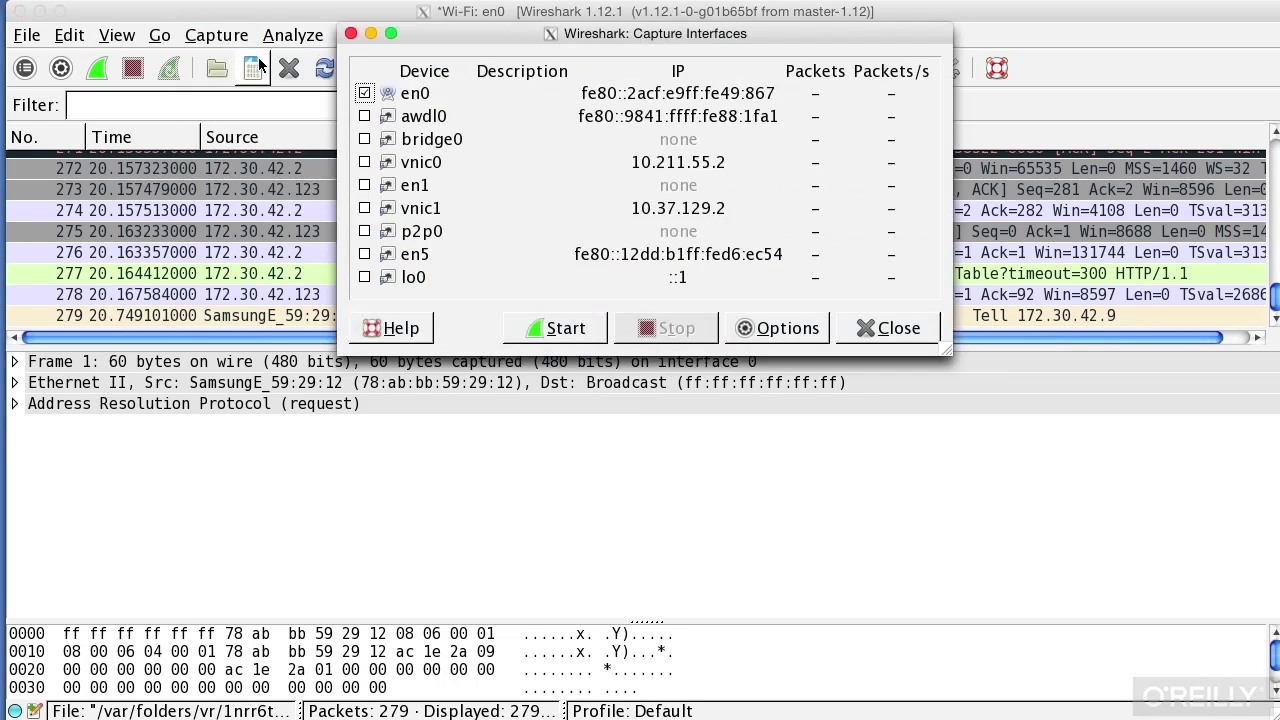
click(666, 94)
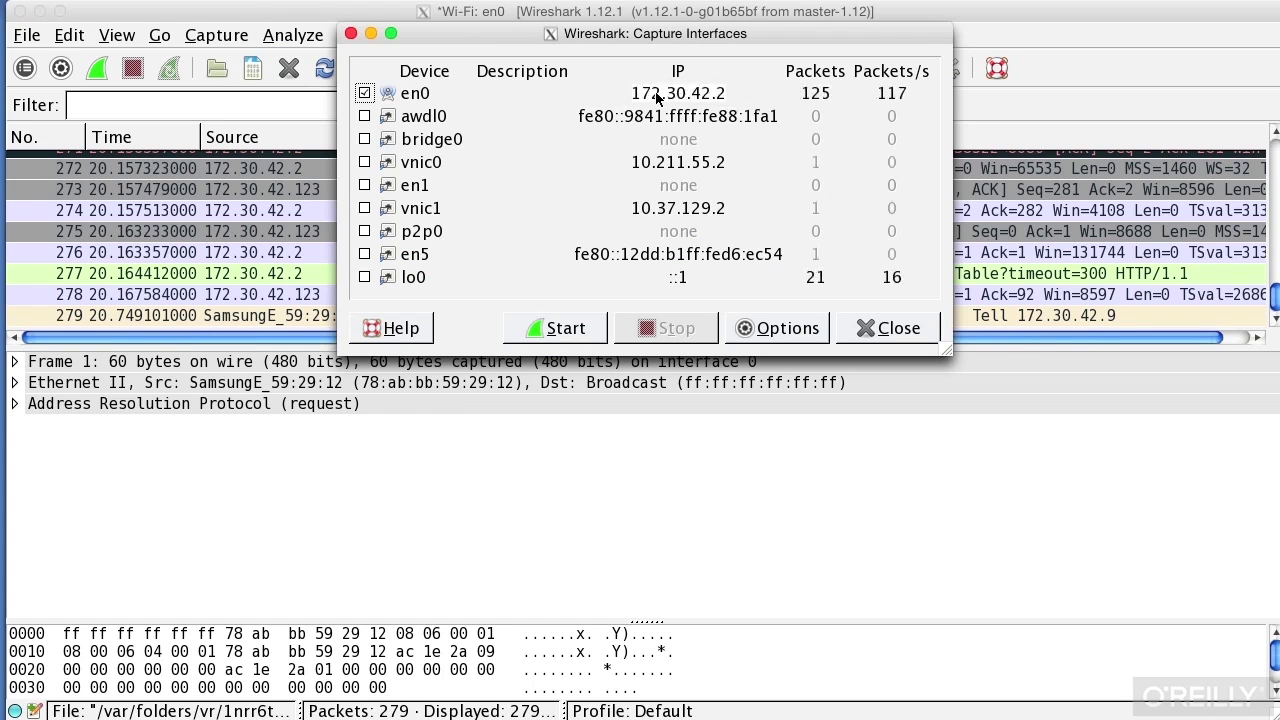
click(789, 328)
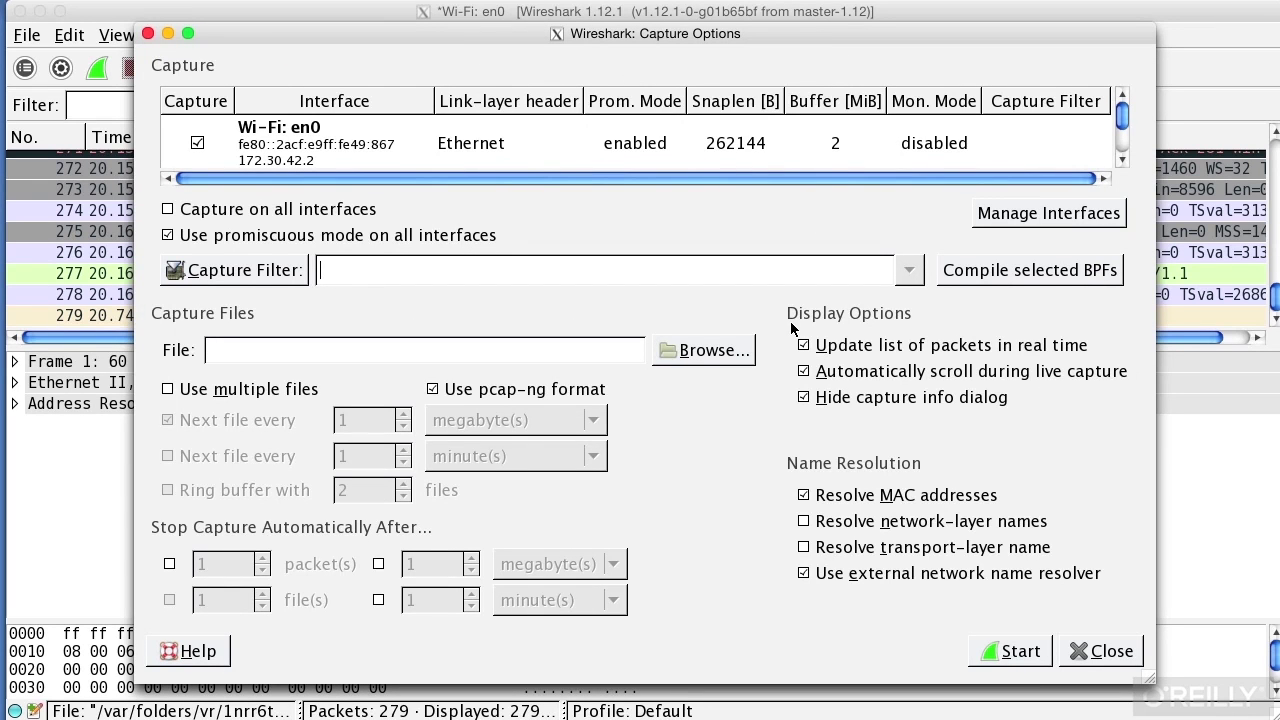
click(442, 148)
double_click(449, 143)
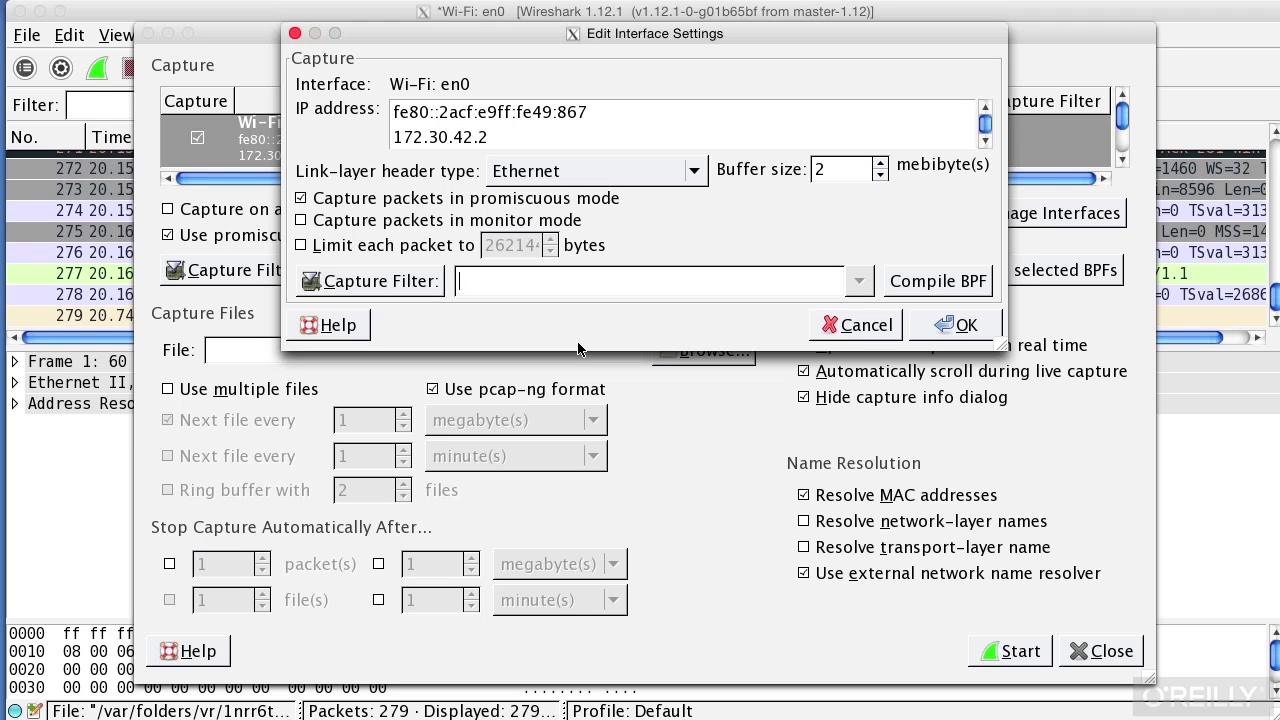
click(845, 323)
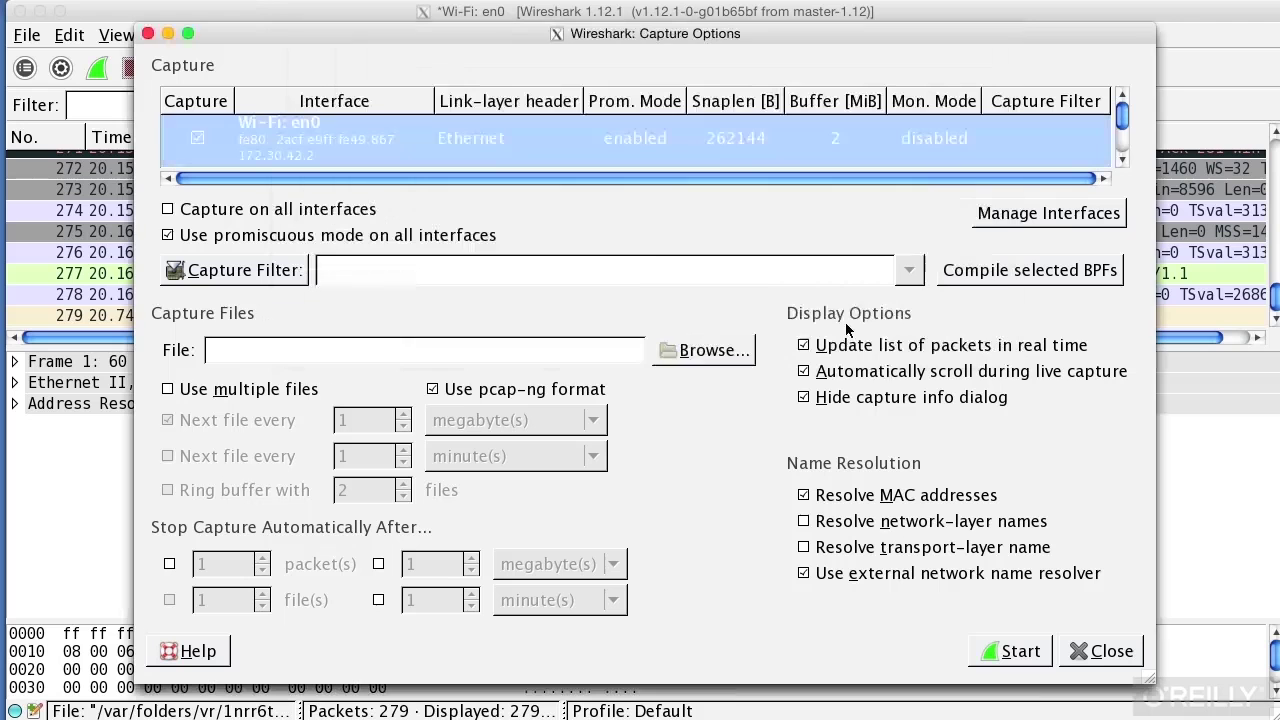
Enable monitor mode for the Wi-Fi: en0 interface, using 802.11 plus radiotap header as its link-layer header type.
double_click(365, 143)
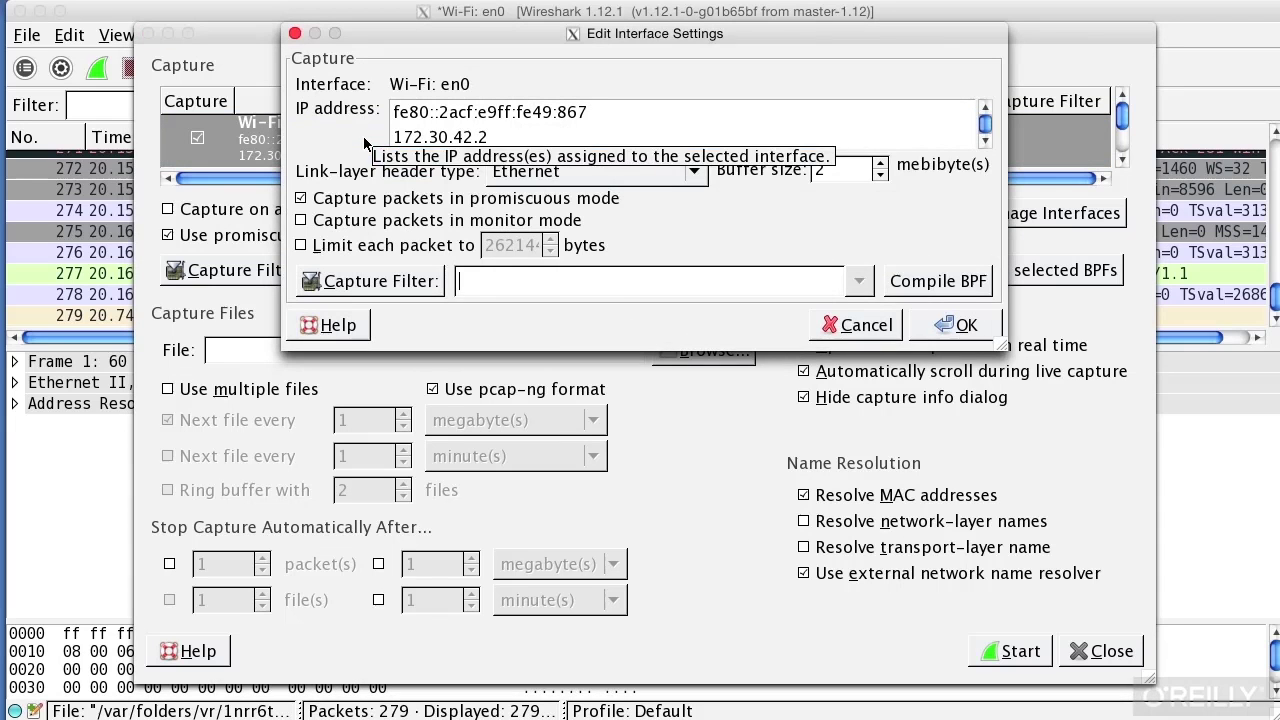
click(432, 221)
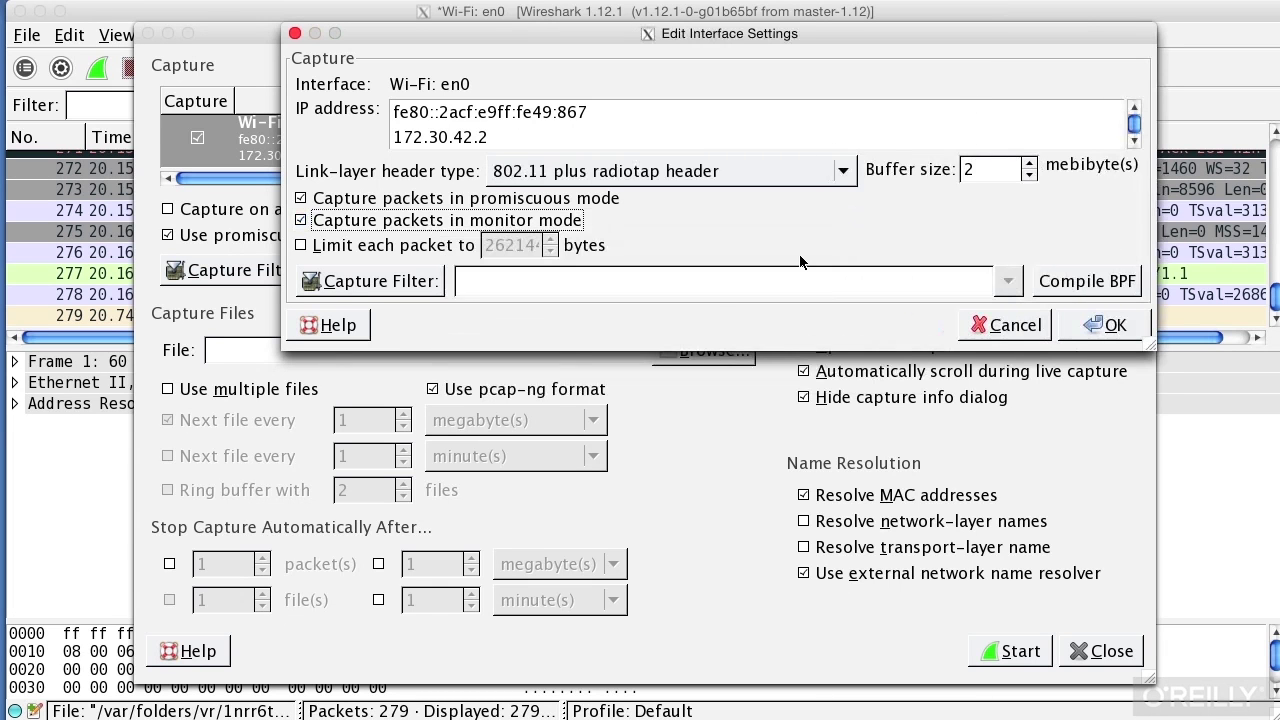
click(795, 180)
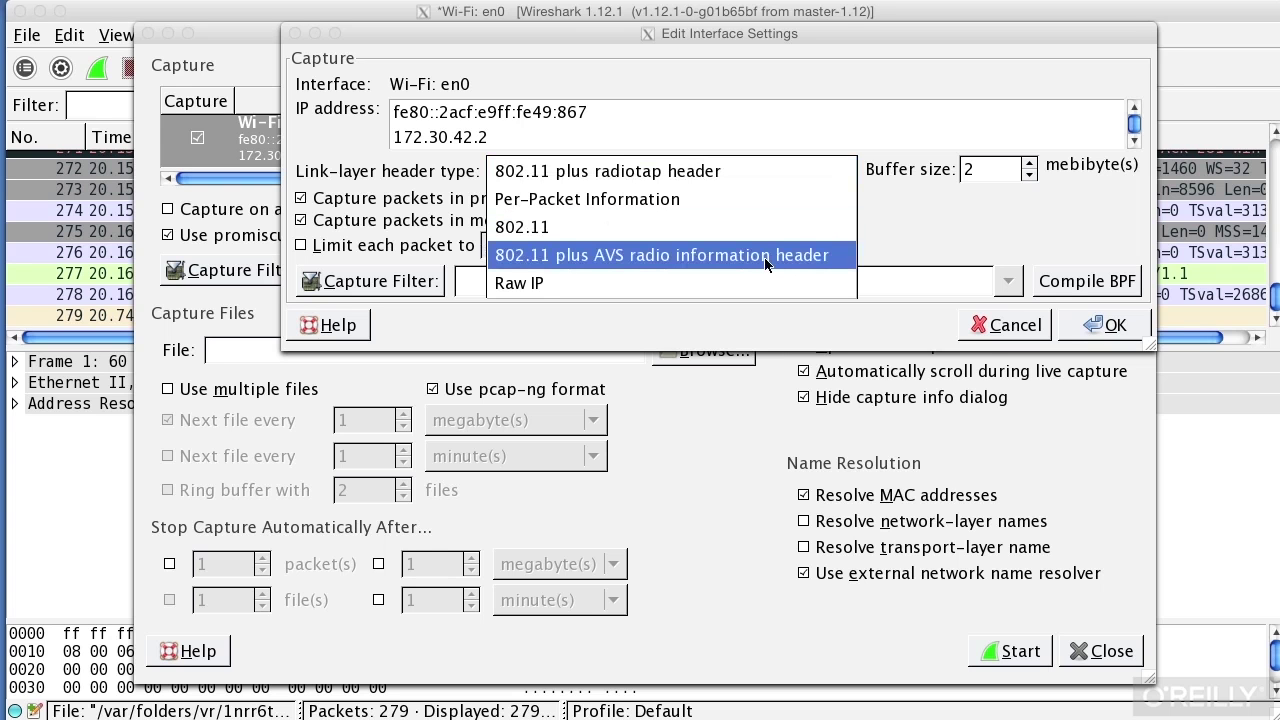
click(763, 178)
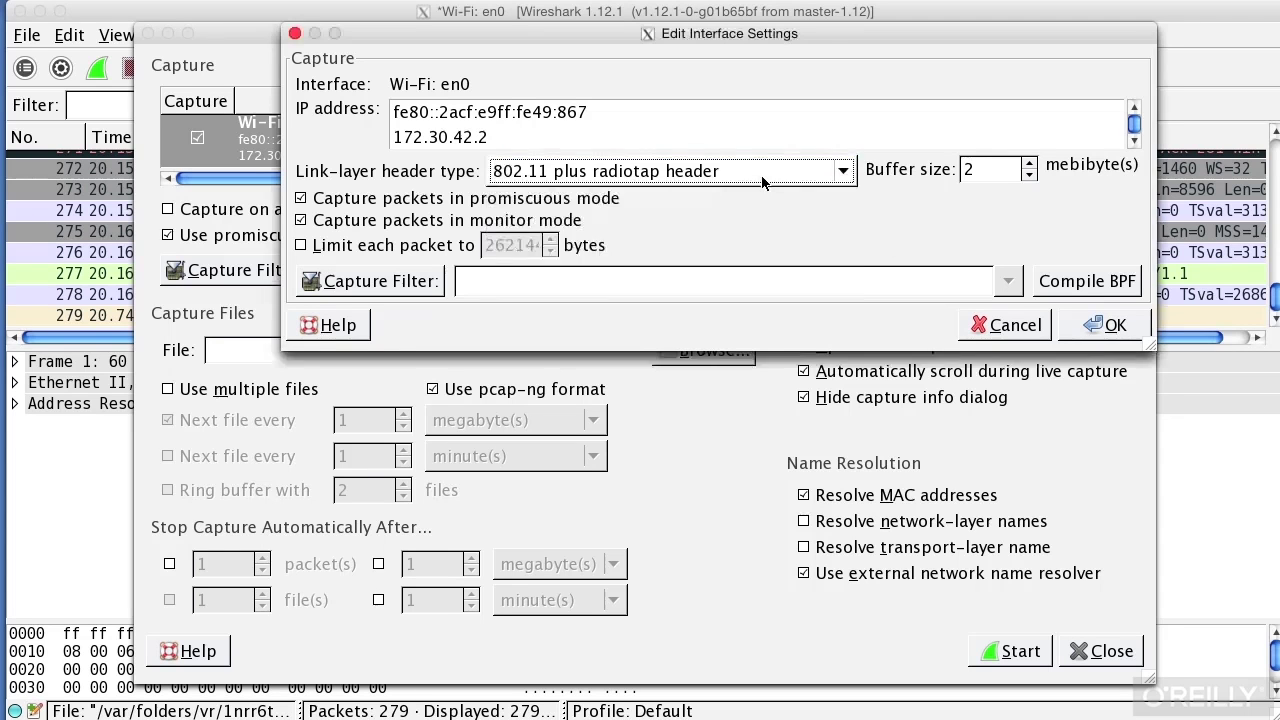
click(1107, 325)
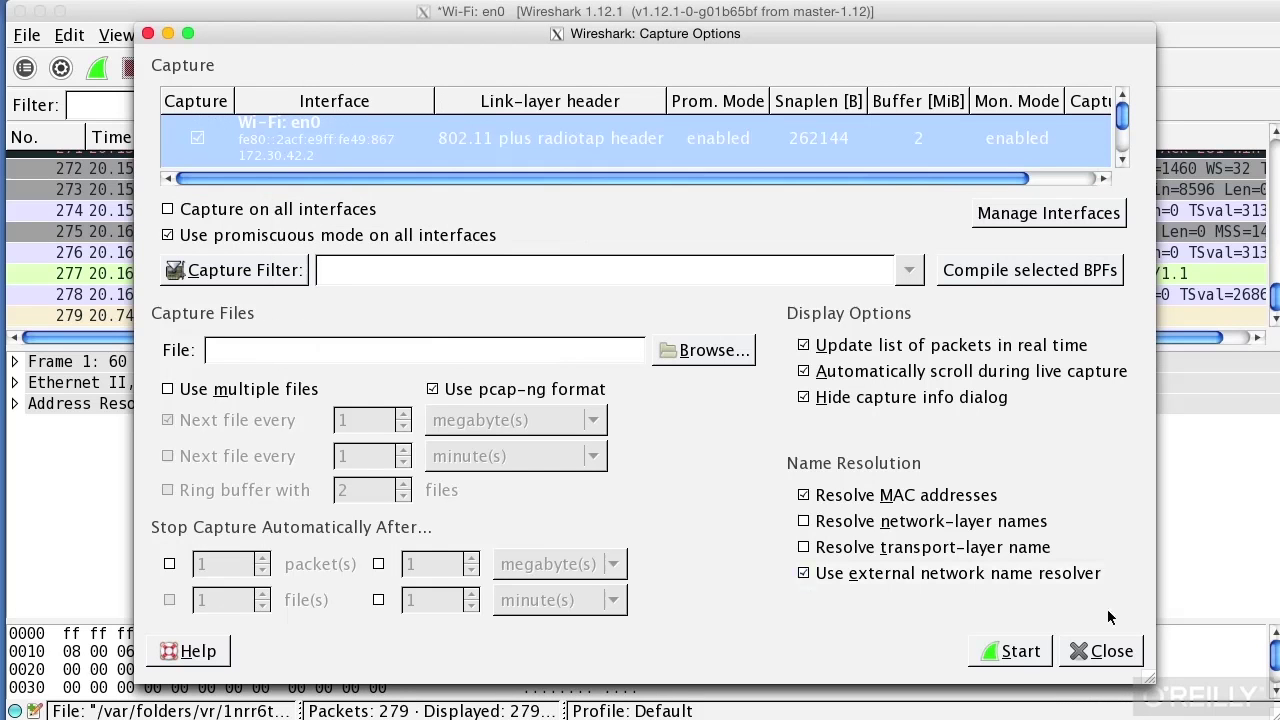
Start the capture with the new interface settings and select a captured 802.11 beacon frame.
click(1008, 651)
click(447, 448)
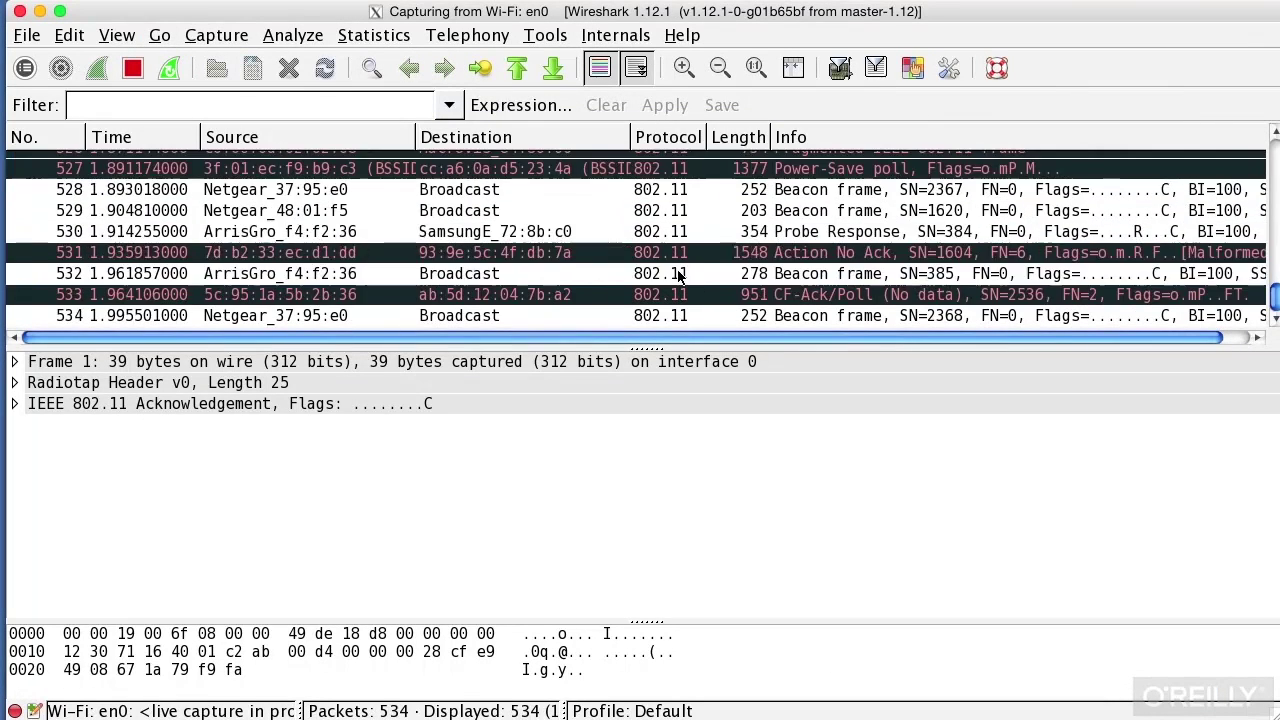
click(692, 213)
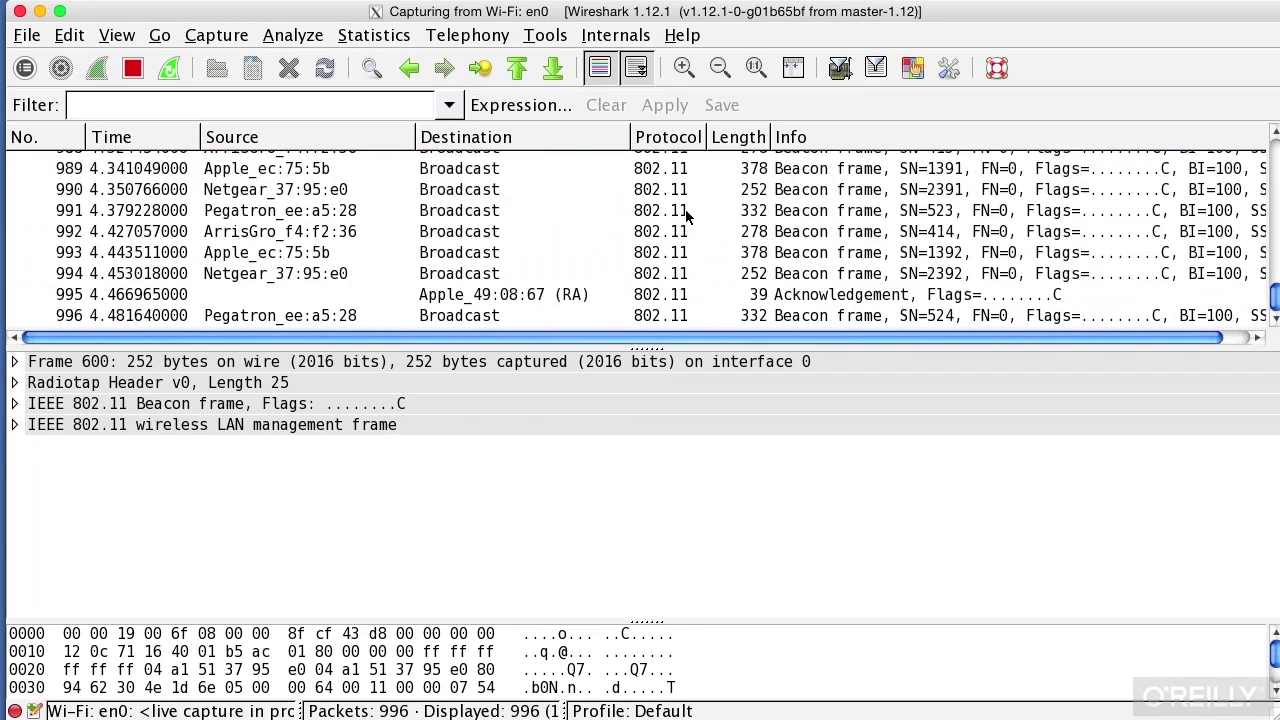
click(686, 213)
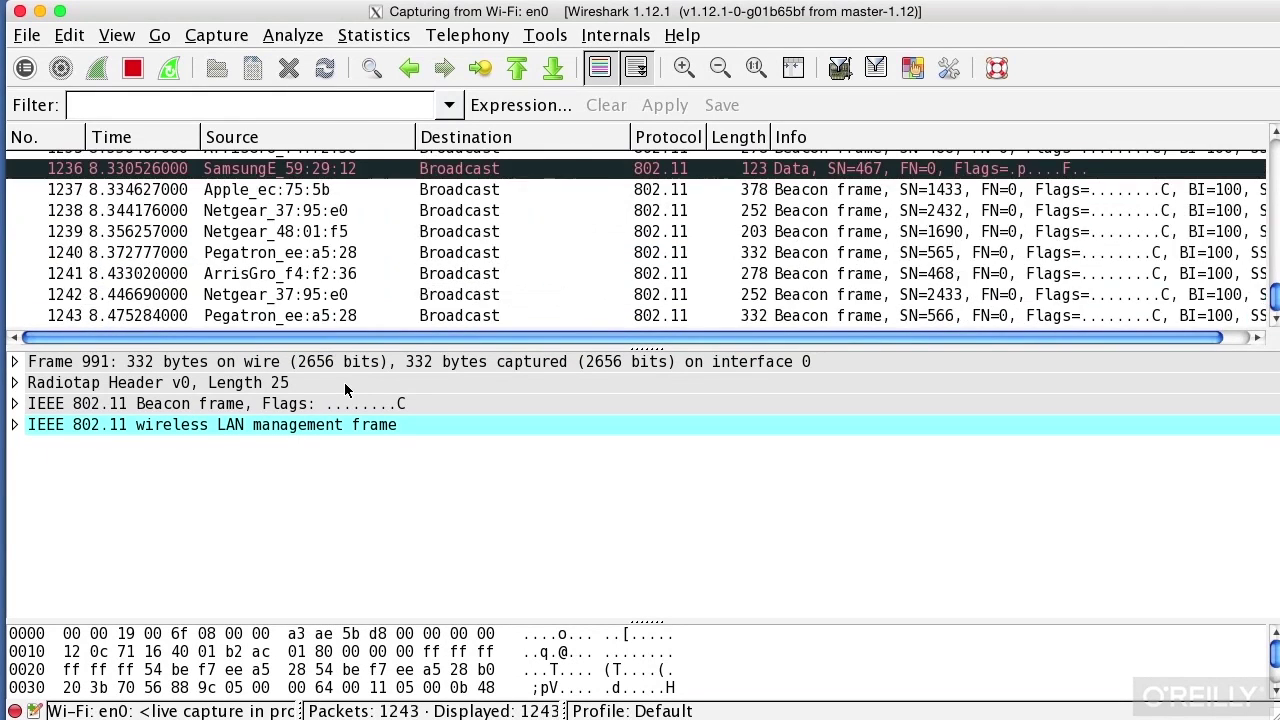
Expand the selected frame's Radiotap Header and examine its channel, signal and noise fields.
click(14, 383)
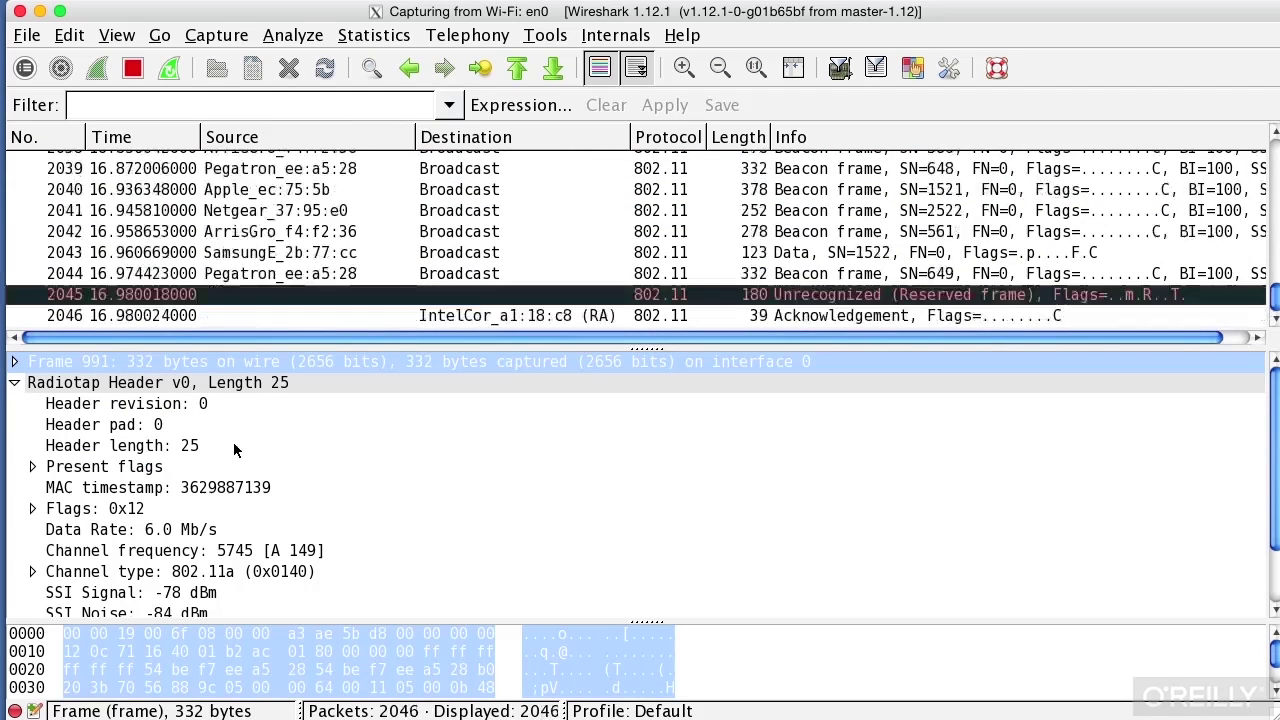
scroll(234, 450, down, 3)
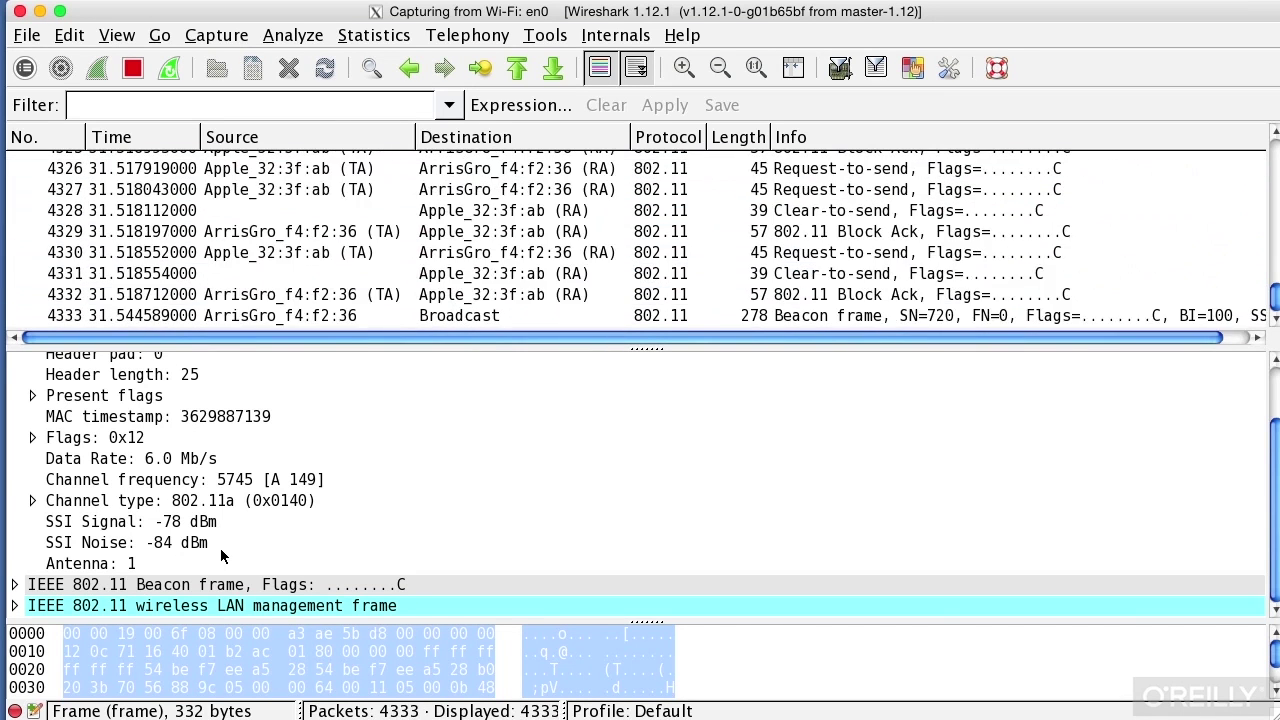
click(428, 583)
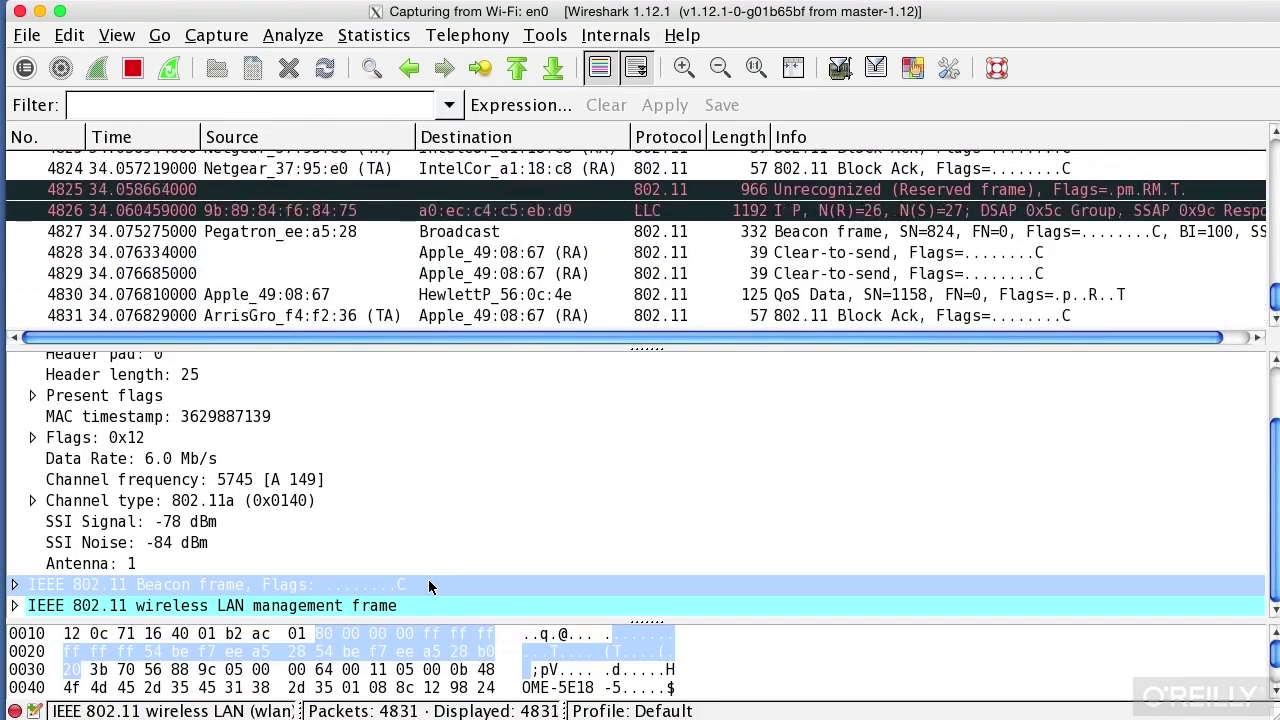
click(170, 550)
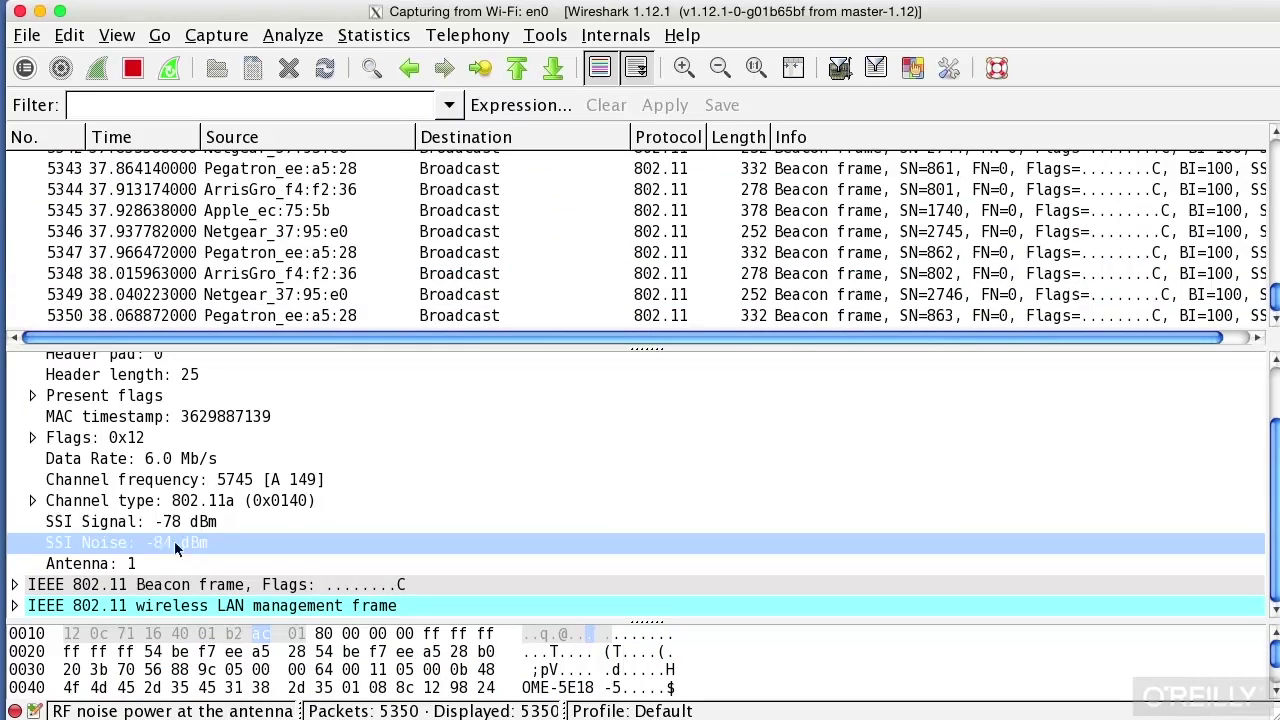
scroll(212, 466, up, 2)
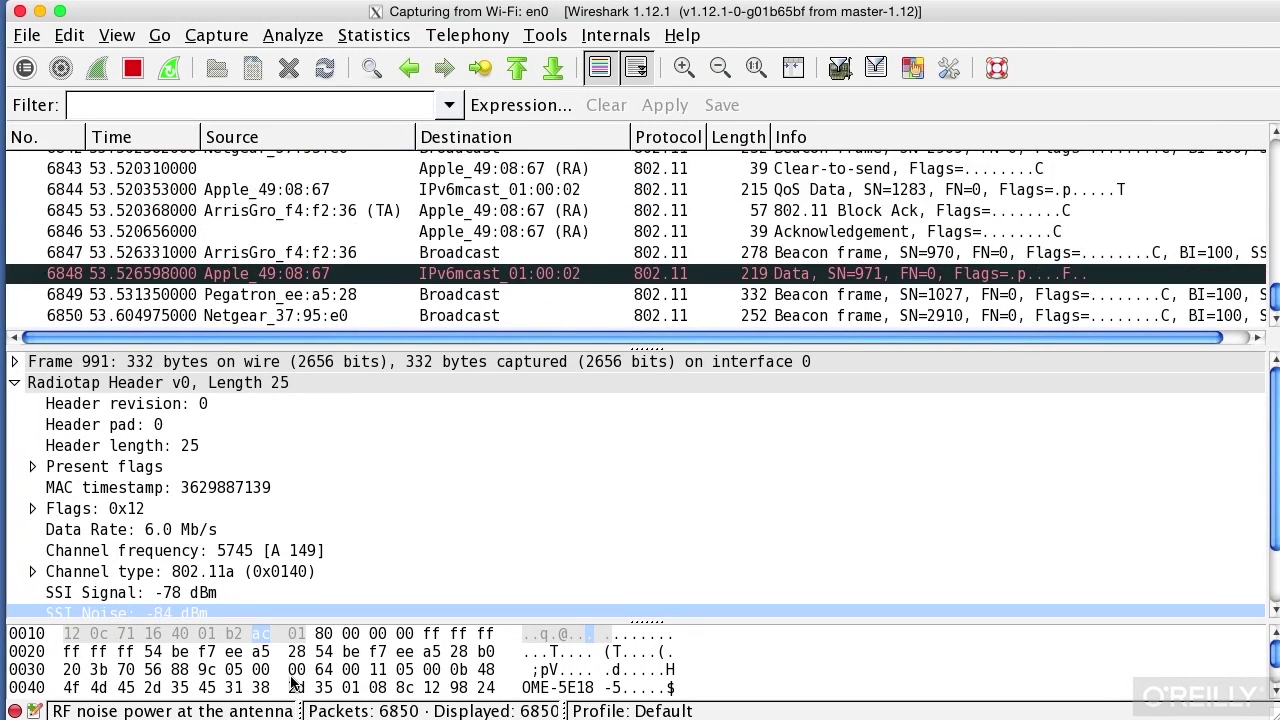
Locate the wireless LAN management frame fields from the beacon's raw bytes, including the country and HT information tags.
click(272, 678)
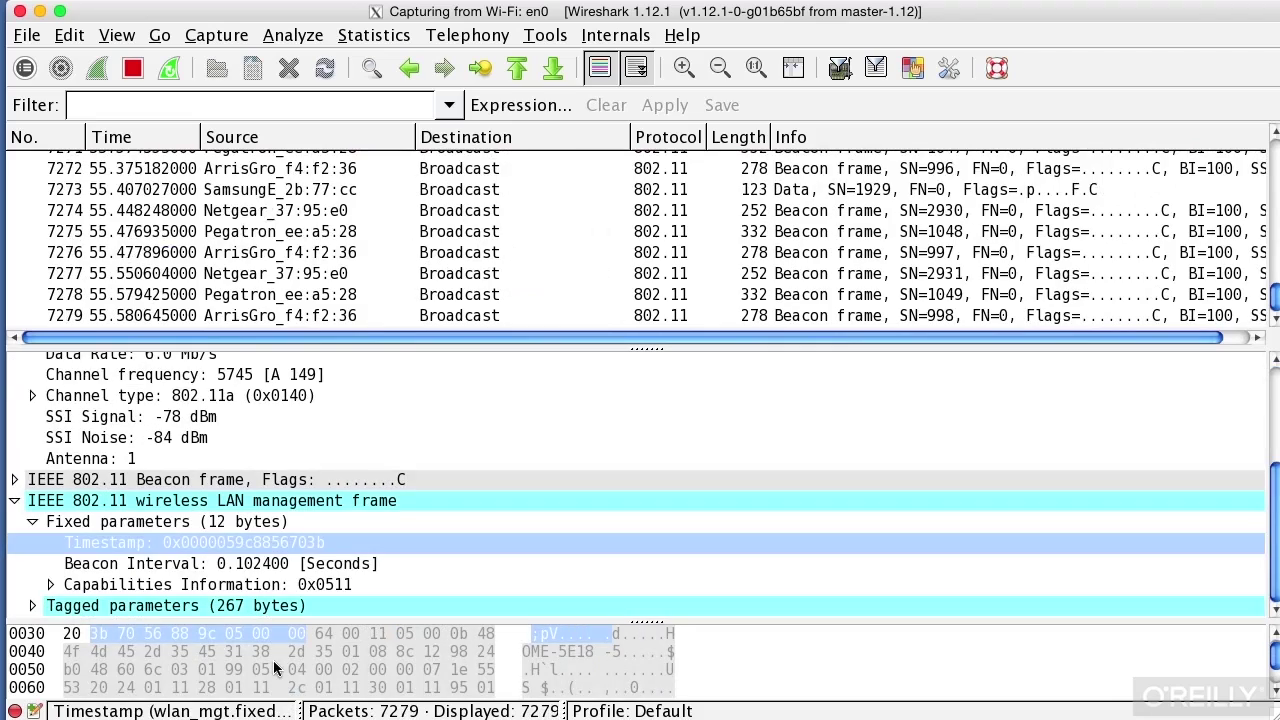
click(272, 680)
click(377, 674)
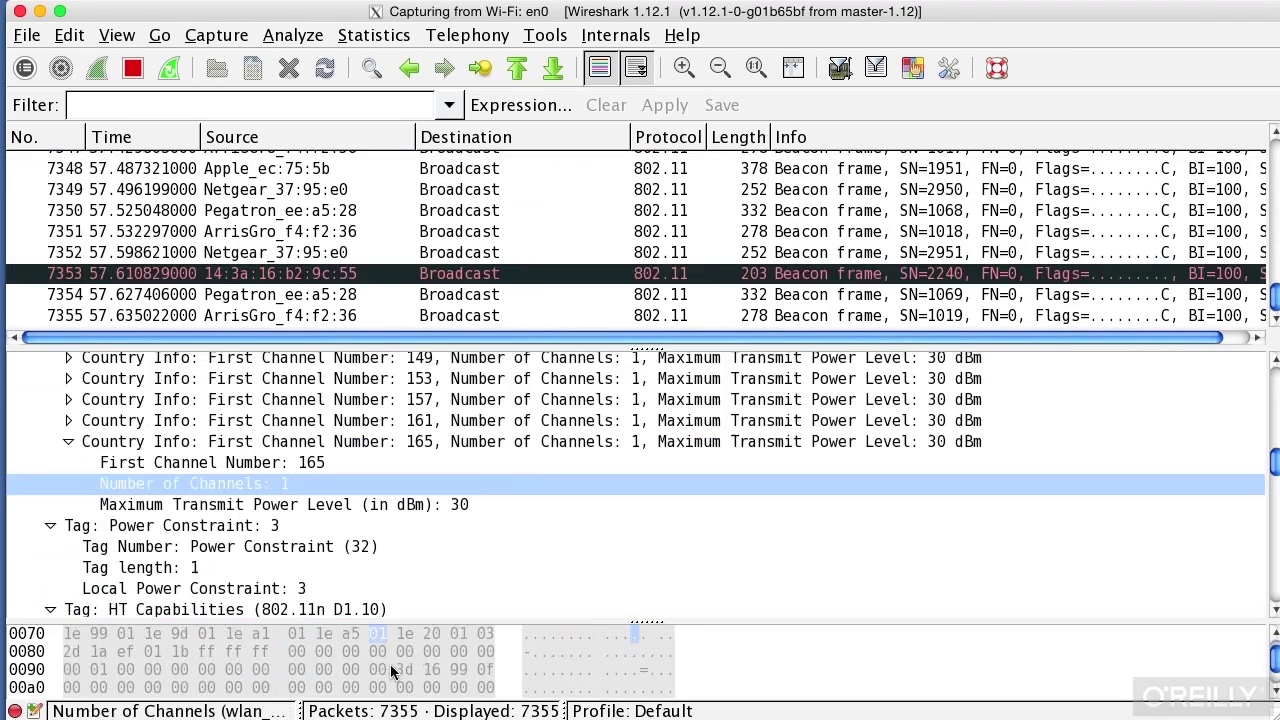
click(428, 671)
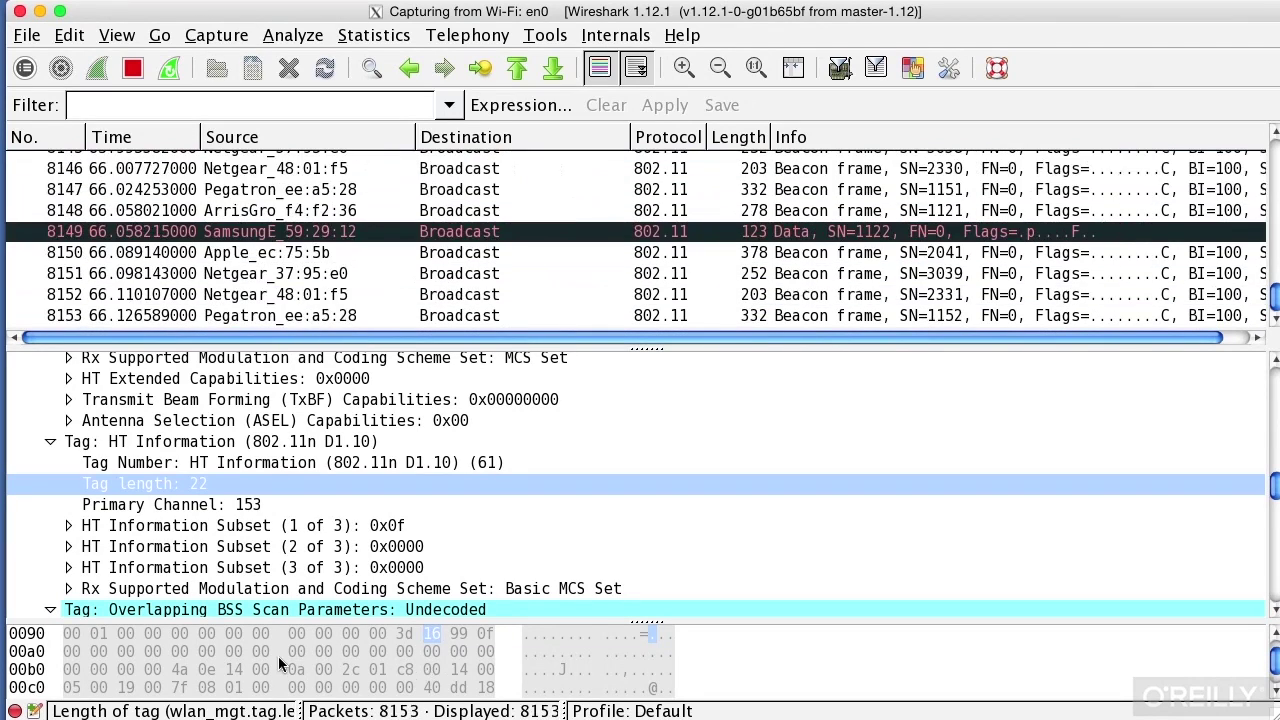
scroll(346, 430, up, 15)
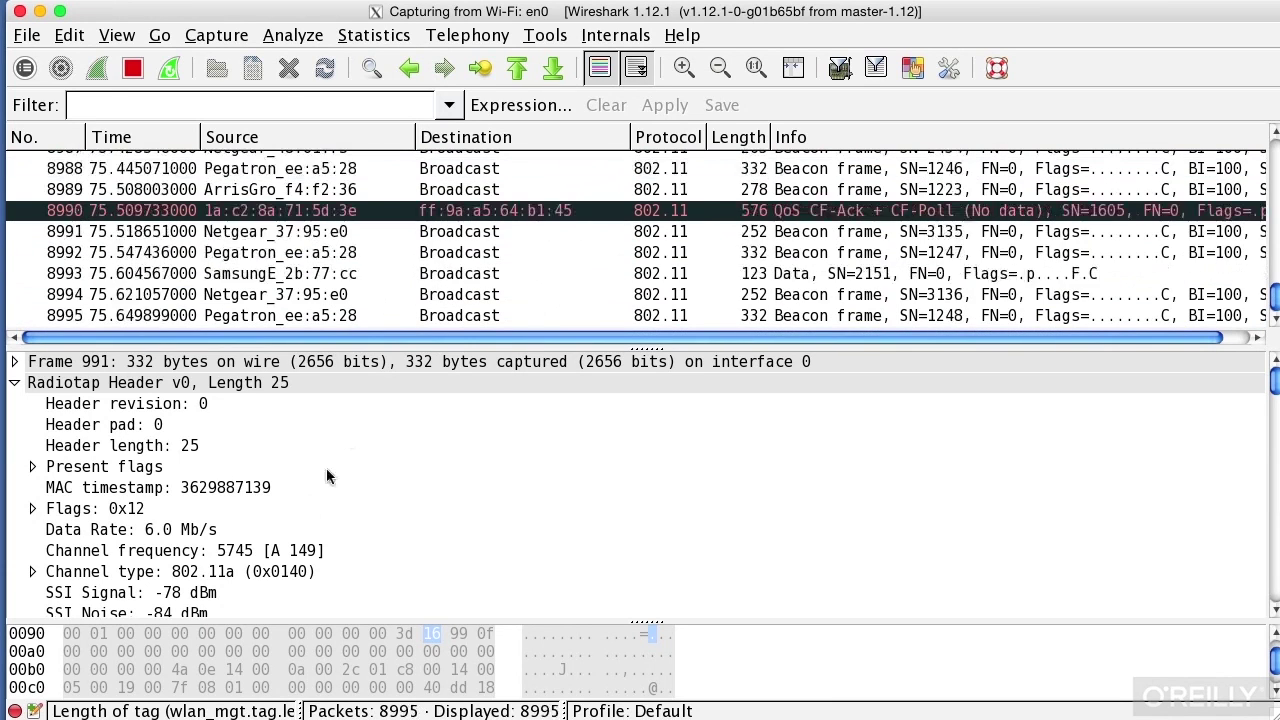
Inspect the timestamp, SSID parameter set and beacon interval of the beacon's wireless LAN management frame.
click(200, 636)
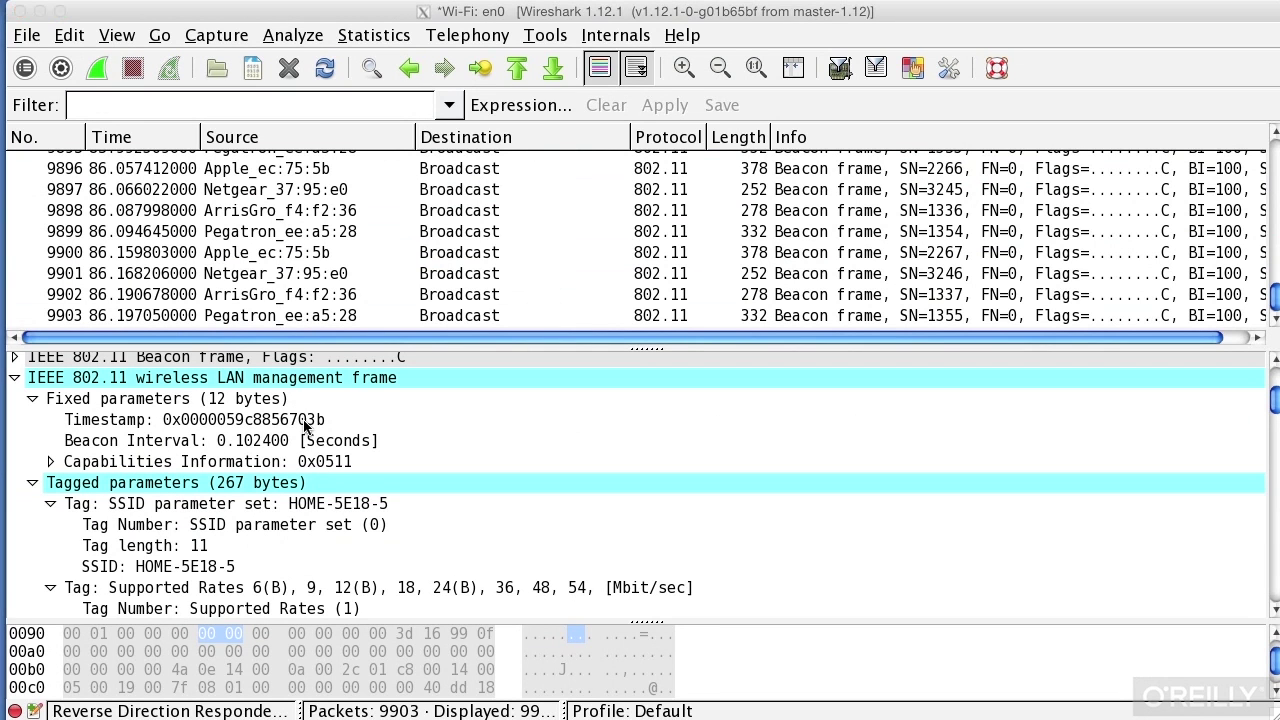
click(240, 437)
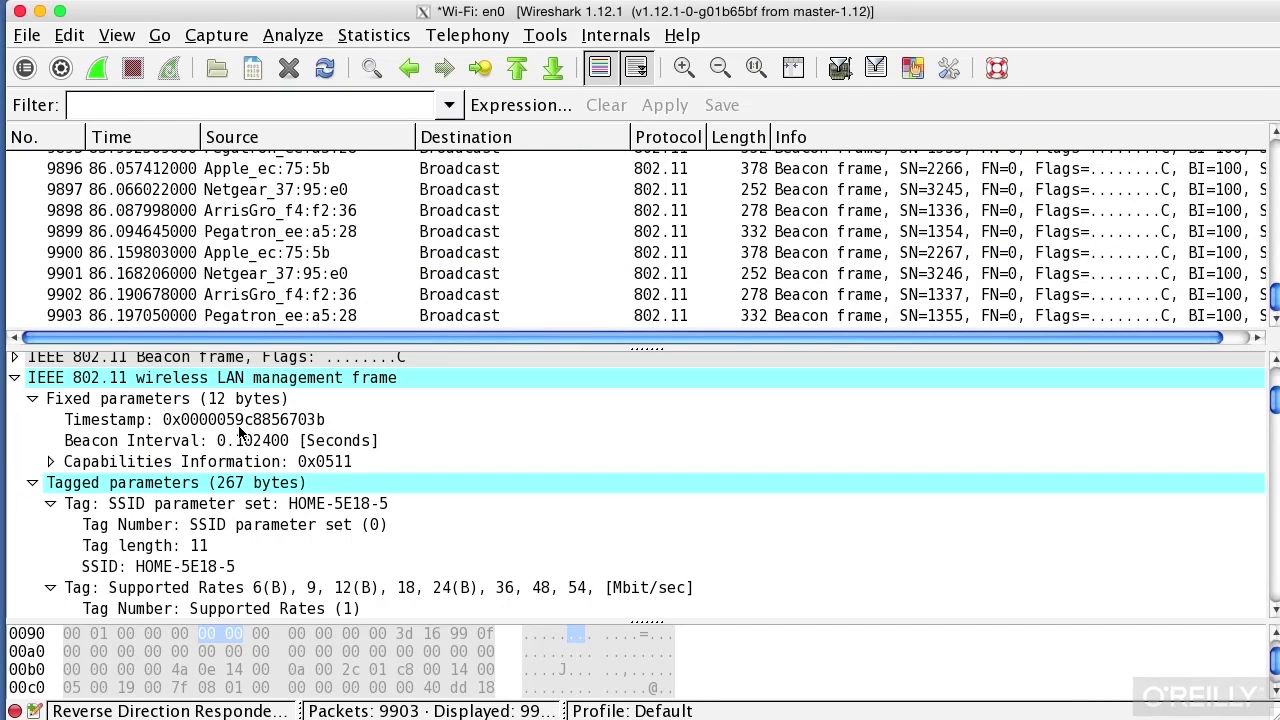
click(242, 418)
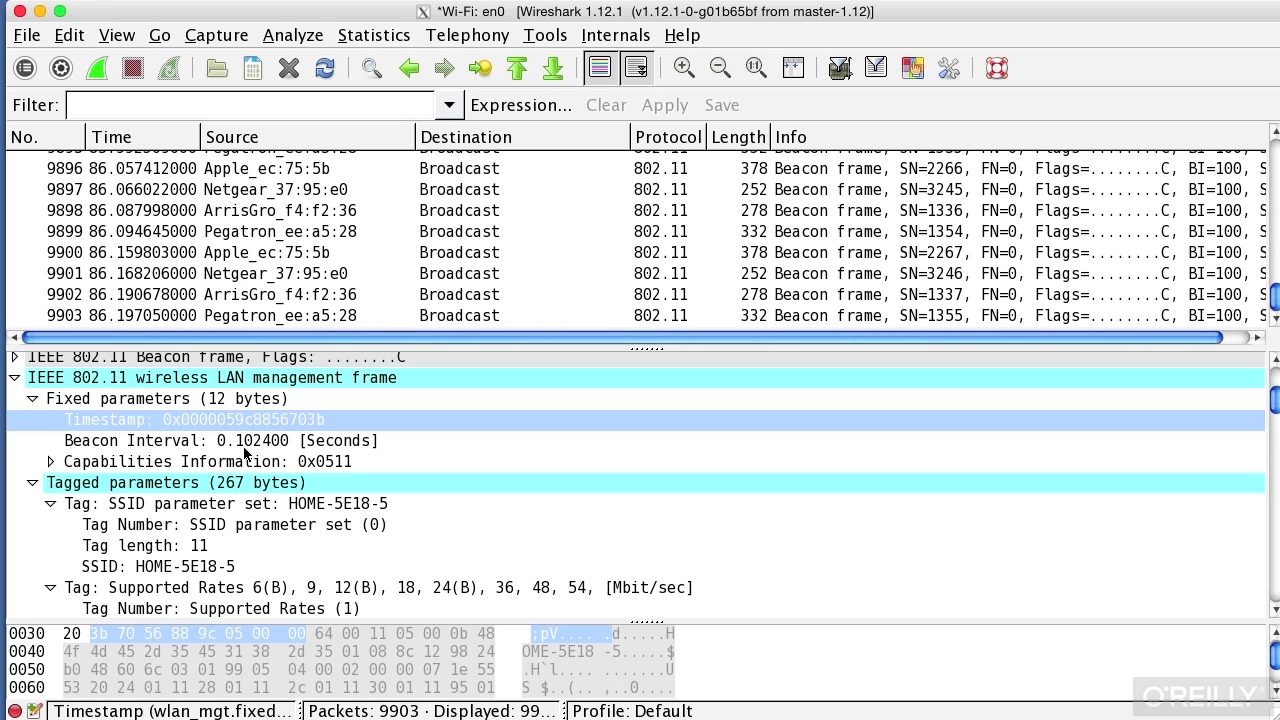
click(259, 507)
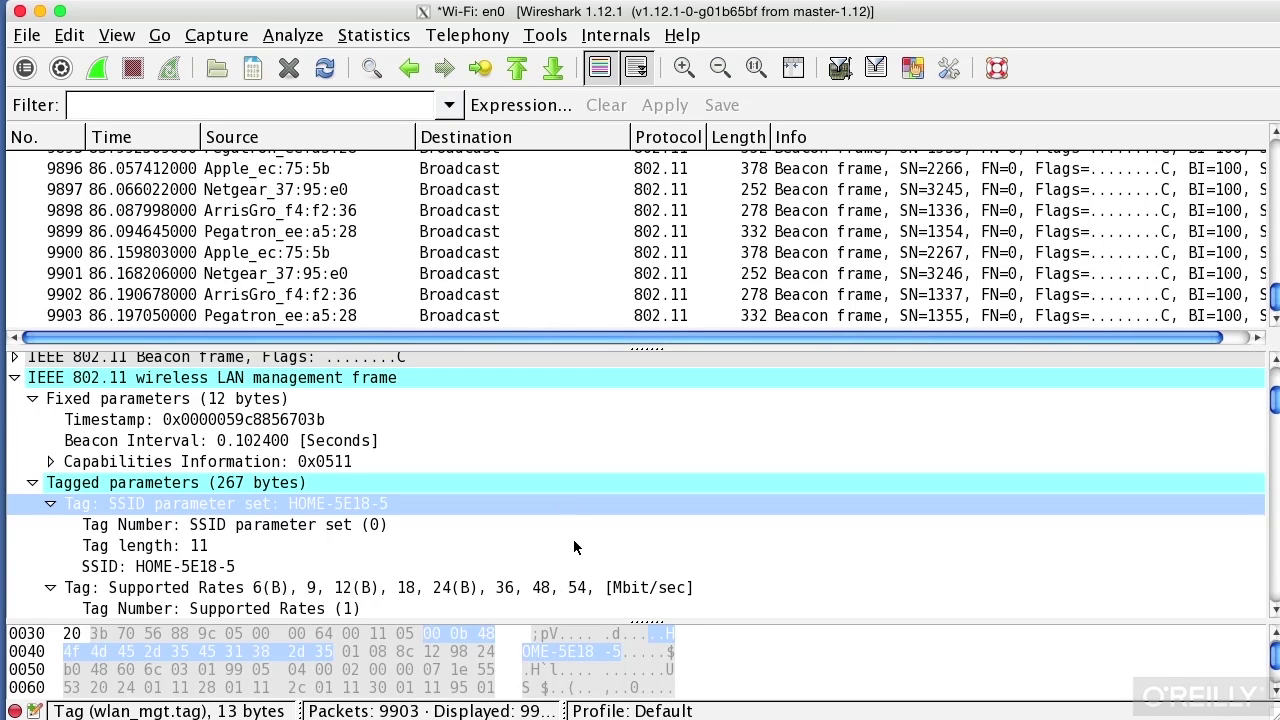
click(525, 450)
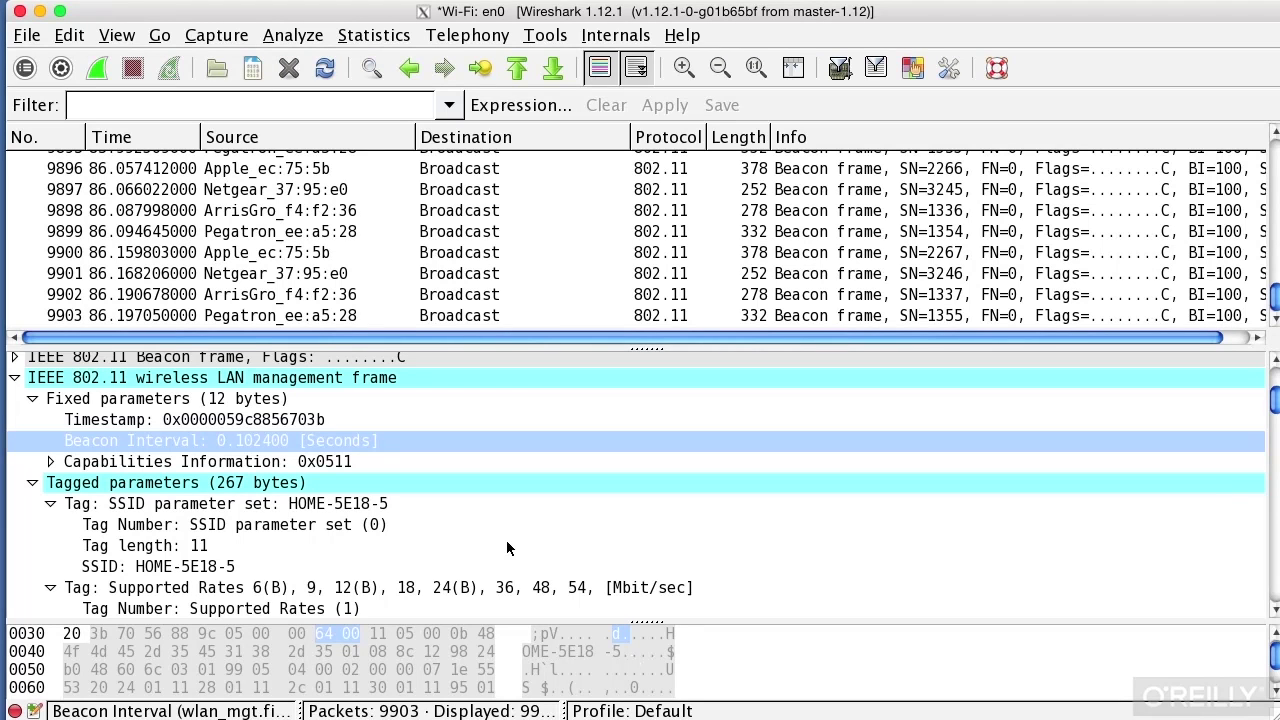
Review the beacon's tagged parameters, covering supported rates, DS parameter set, traffic indication map and country information.
scroll(506, 540, down, 4)
scroll(502, 542, up, 1)
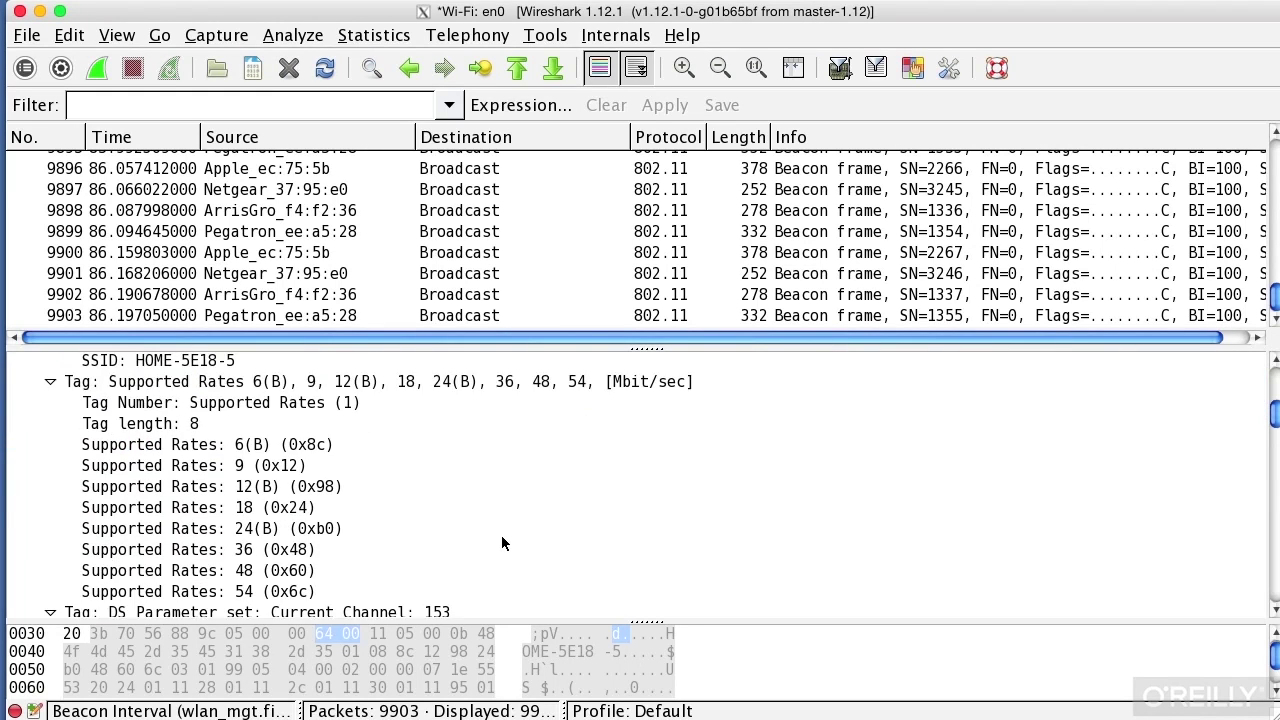
scroll(354, 451, down, 3)
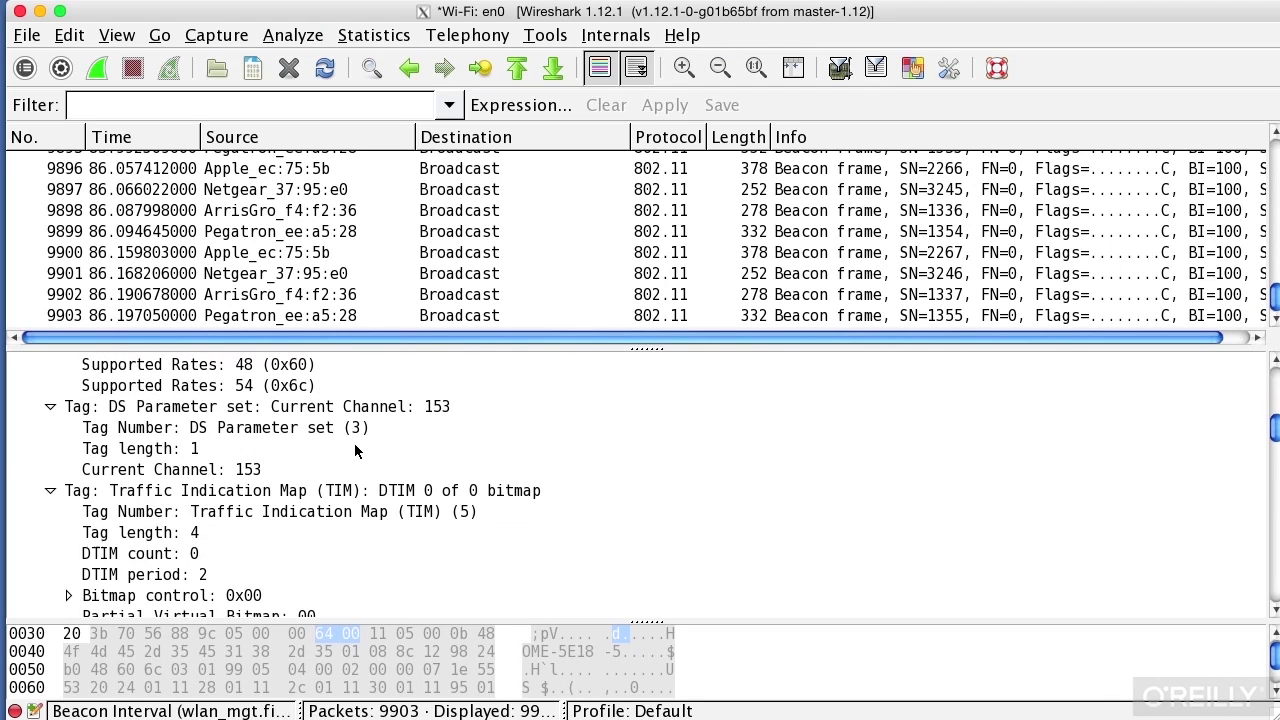
scroll(354, 449, down, 2)
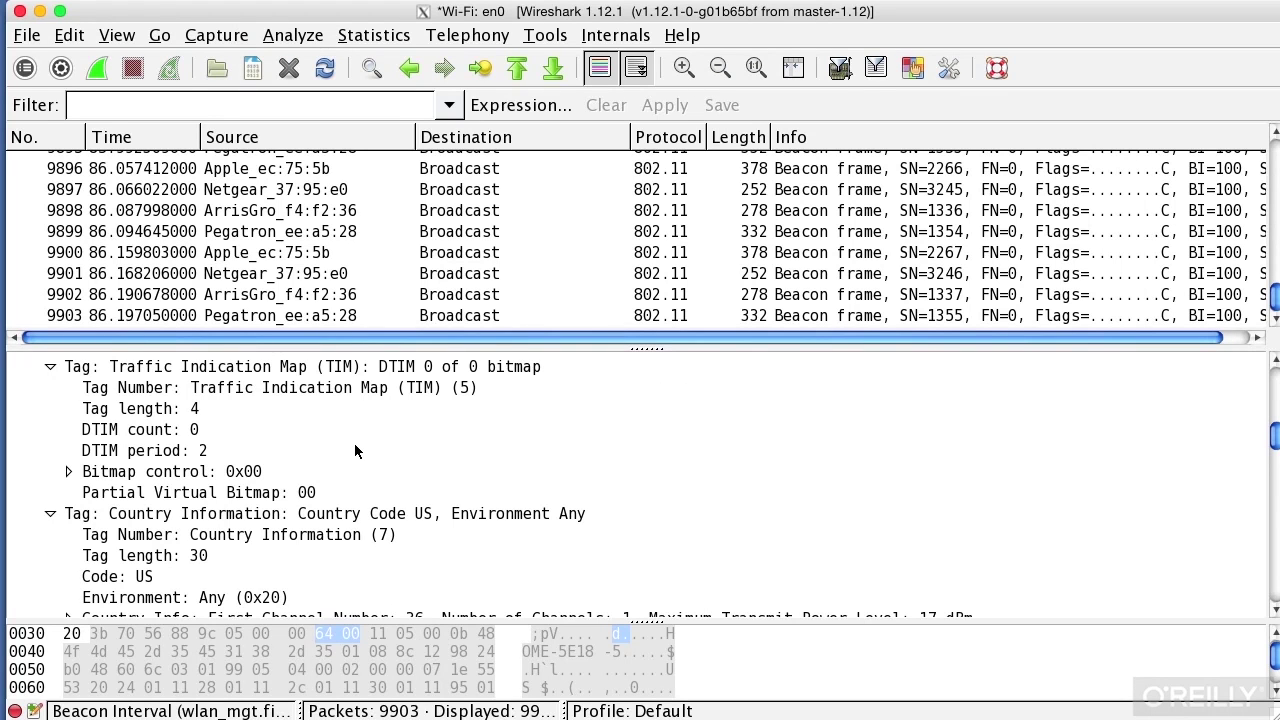
scroll(354, 445, up, 6)
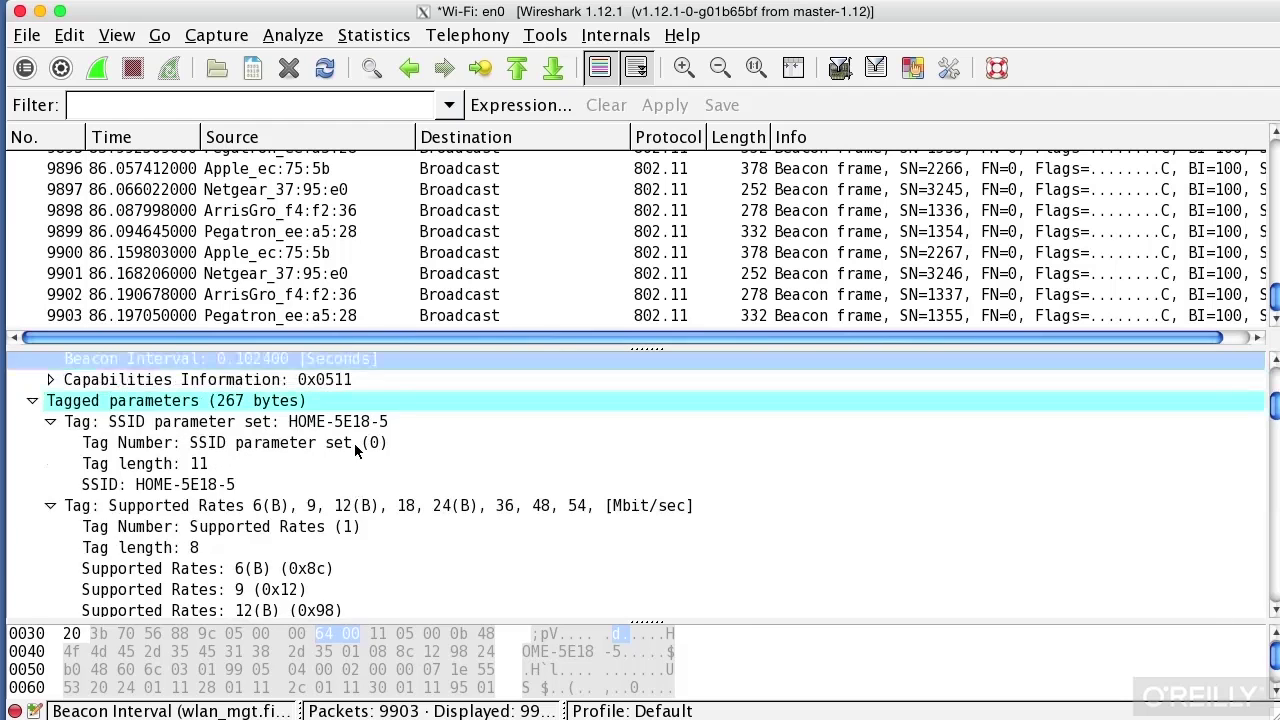
Review the beacon's fixed and tagged parameters from the beacon interval through HT Capabilities, RSN Information and the Microsoft WPS vendor tag.
scroll(354, 443, up, 3)
scroll(354, 443, down, 3)
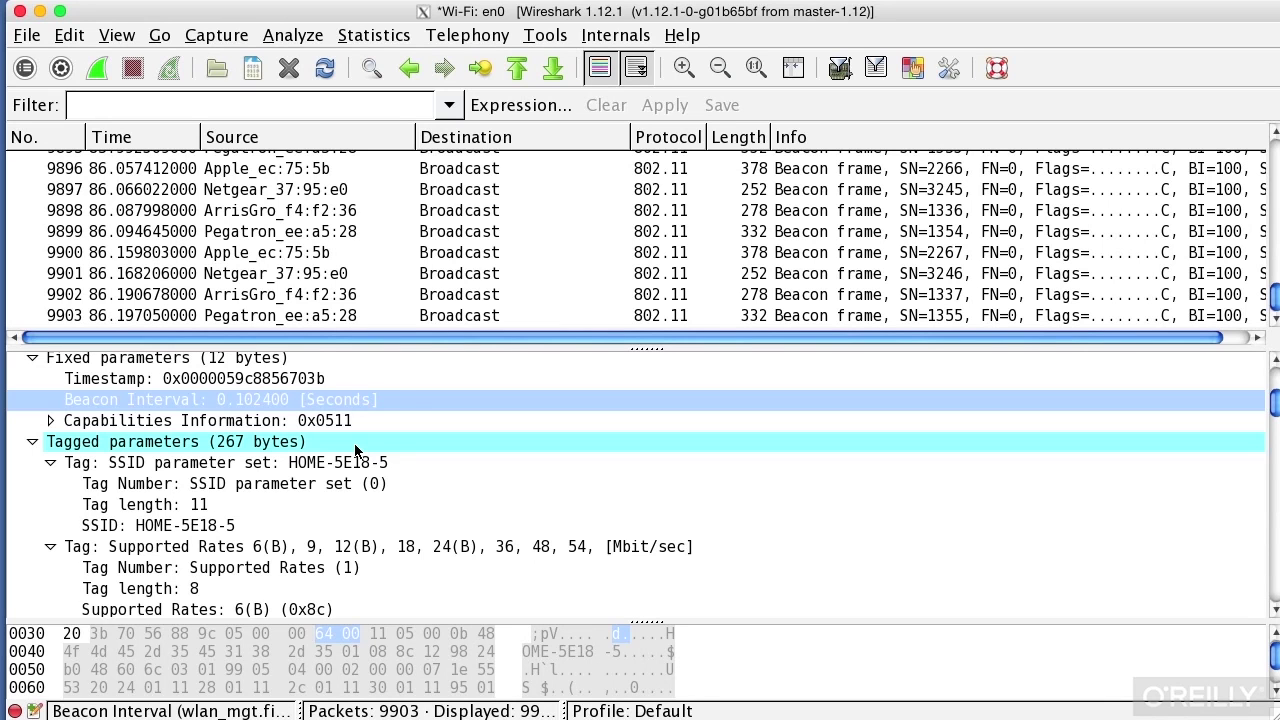
scroll(354, 451, up, 1)
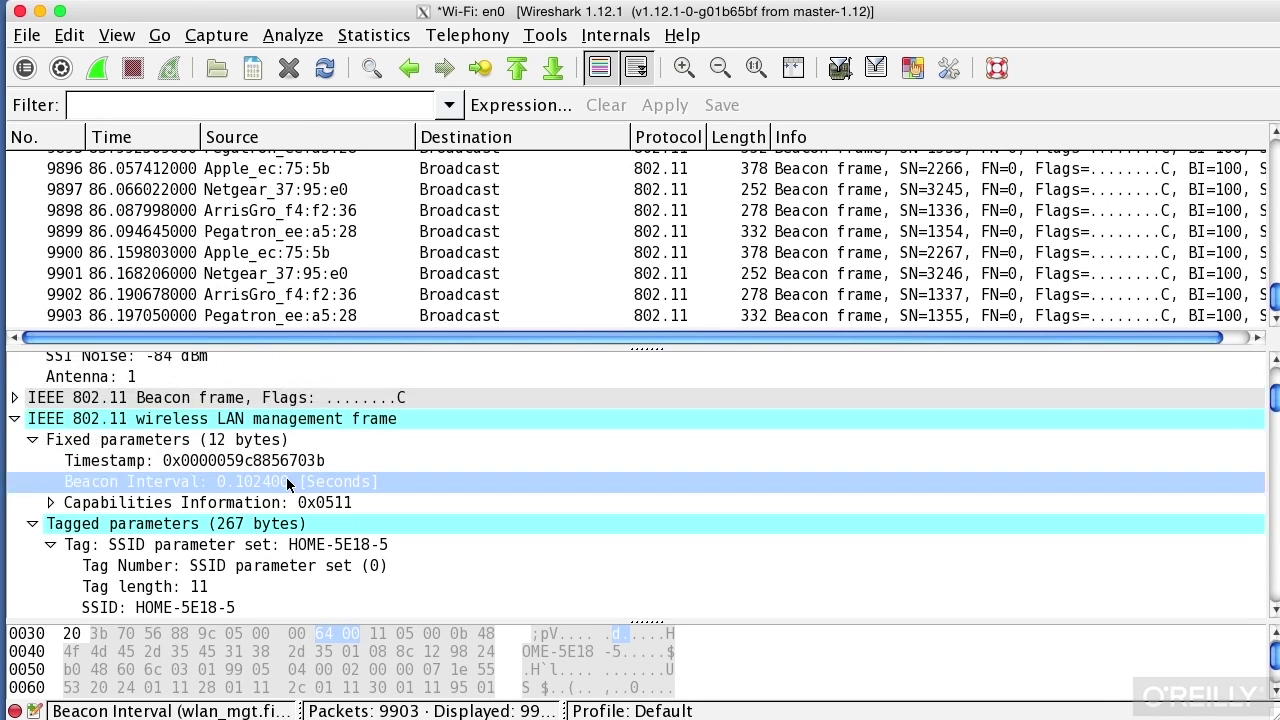
scroll(287, 462, down, 5)
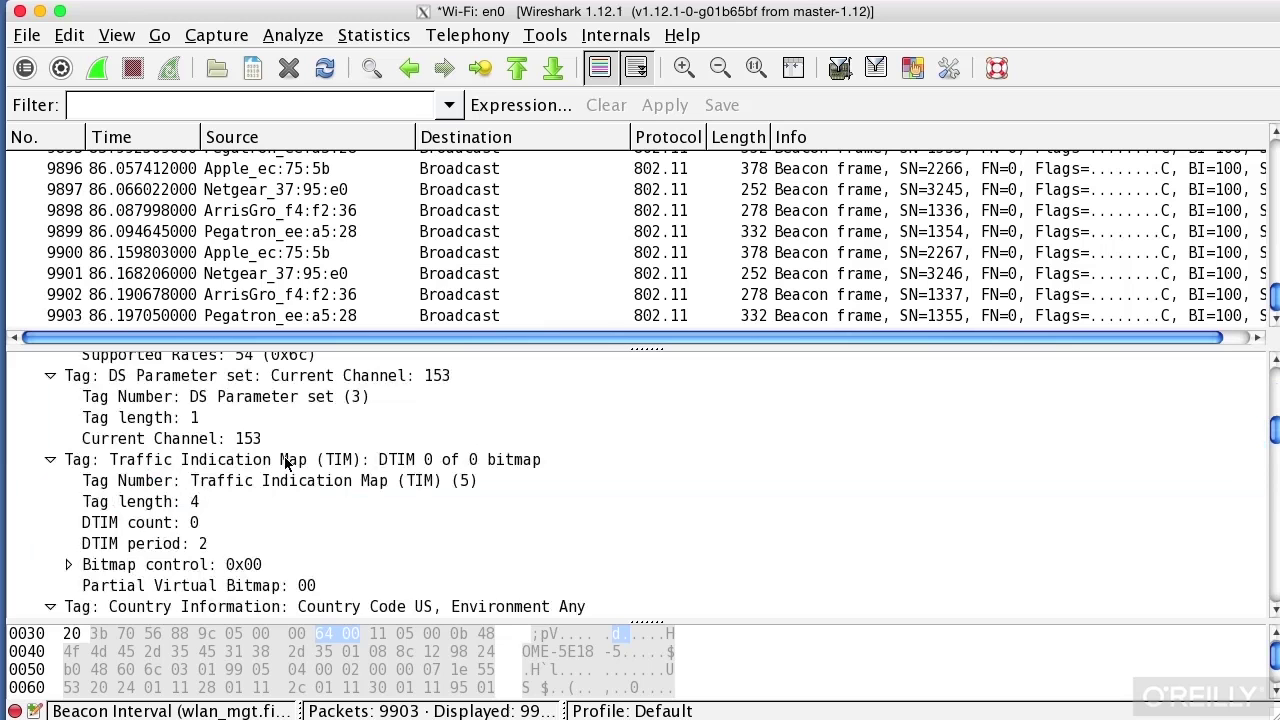
scroll(287, 462, down, 4)
scroll(287, 462, down, 5)
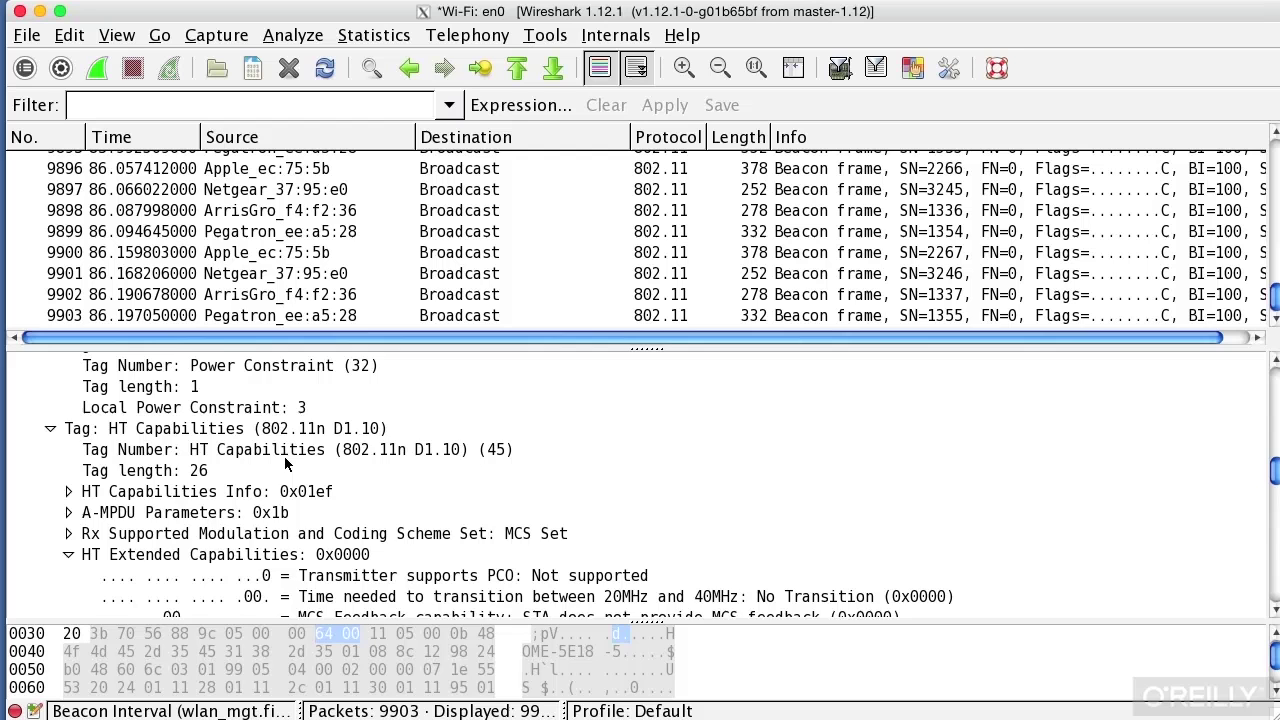
scroll(285, 462, down, 20)
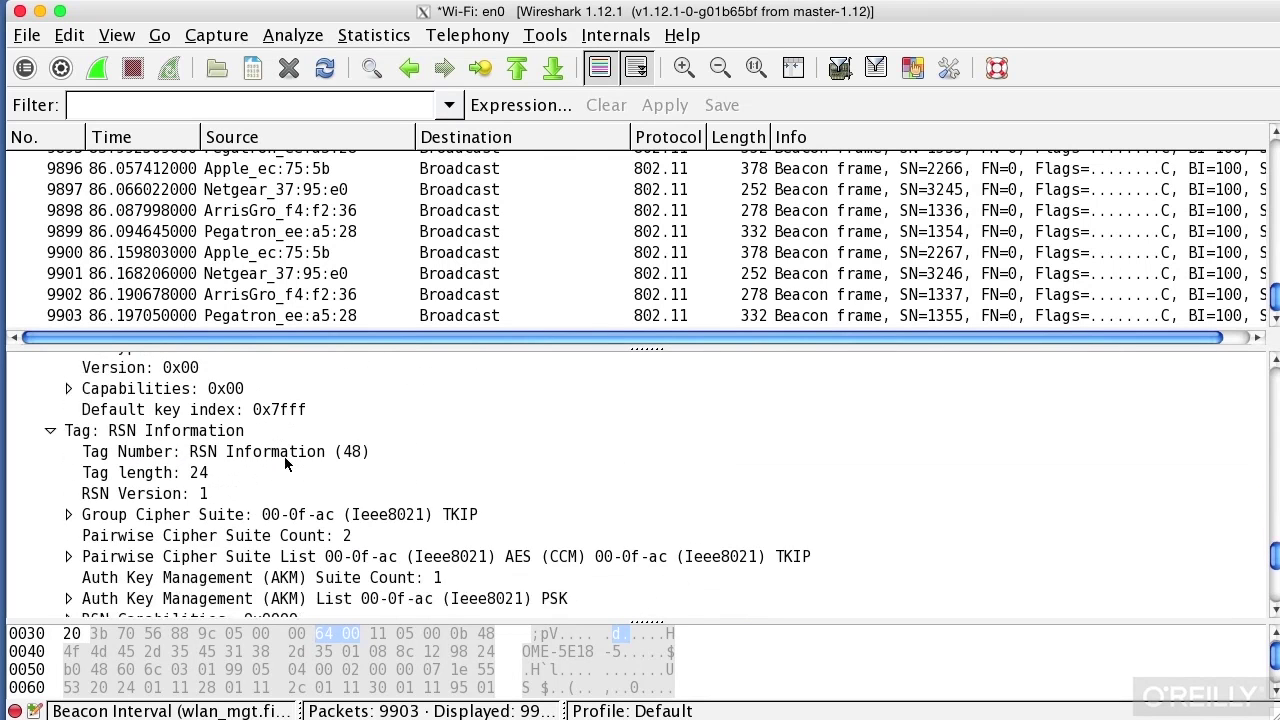
scroll(284, 462, down, 7)
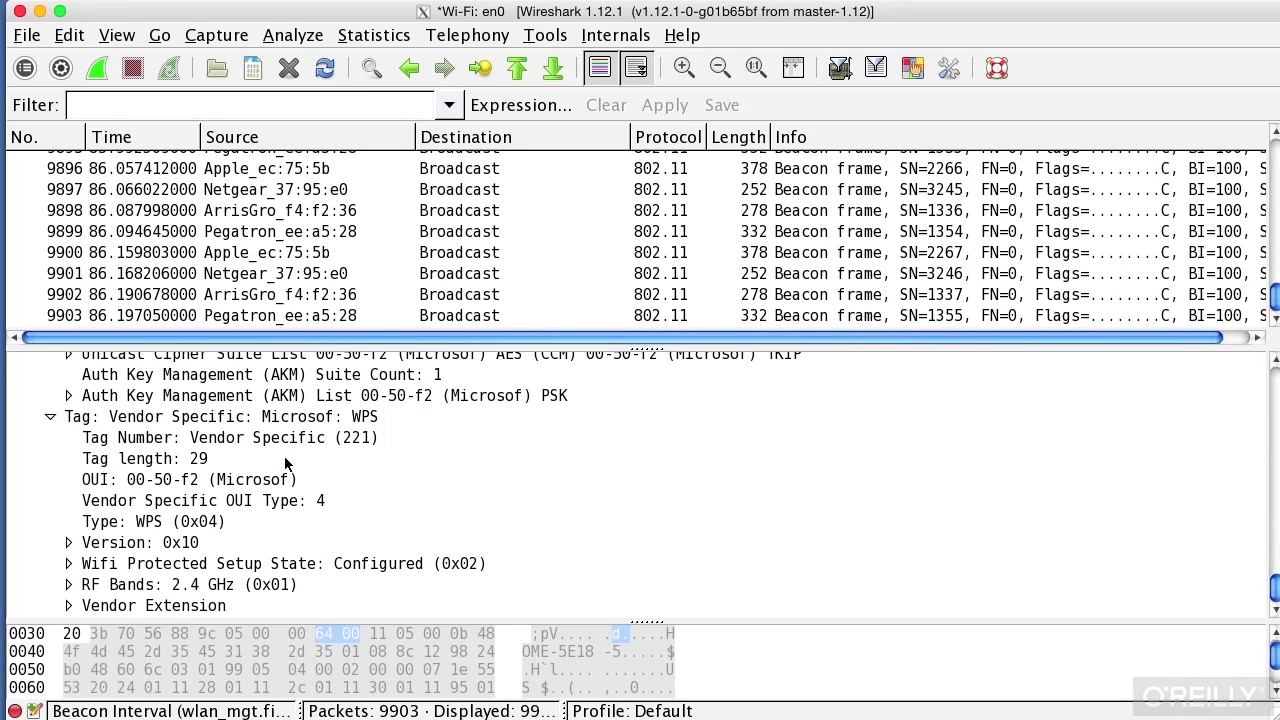
Inspect the WPS vendor-specific tag and expand the Microsoft Auth Key Management list to examine its PSK suite.
click(429, 400)
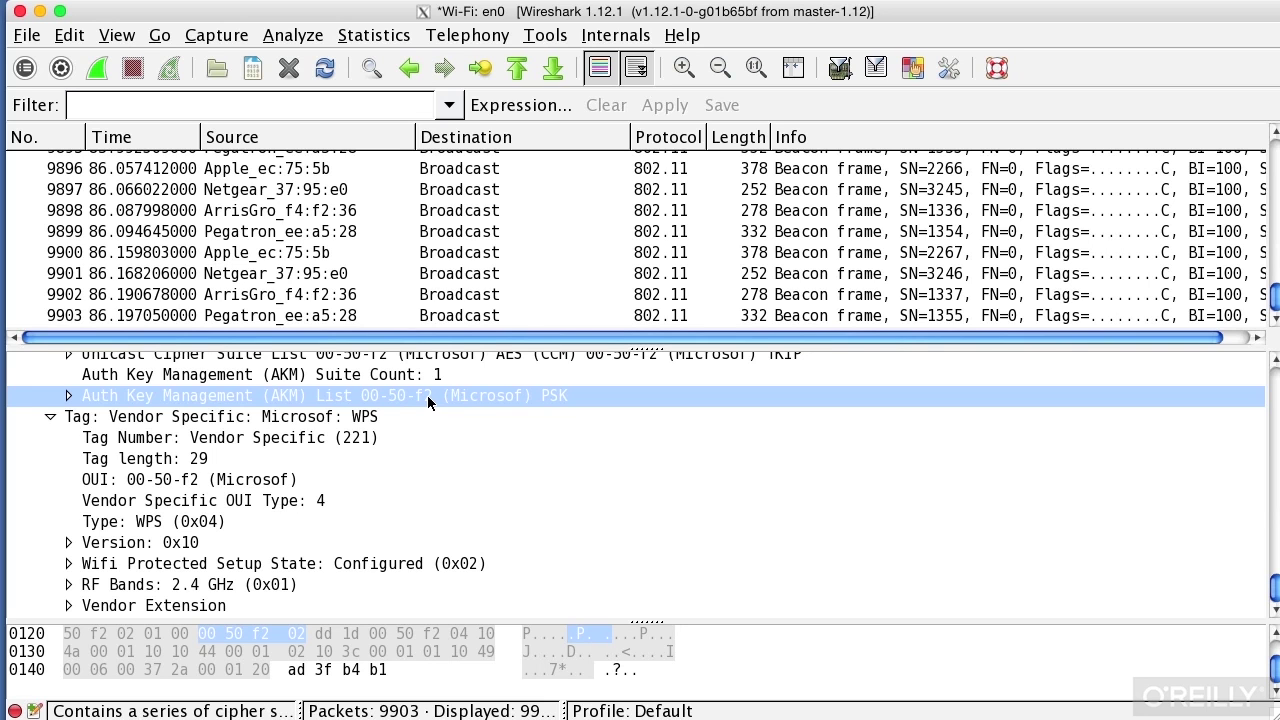
click(427, 418)
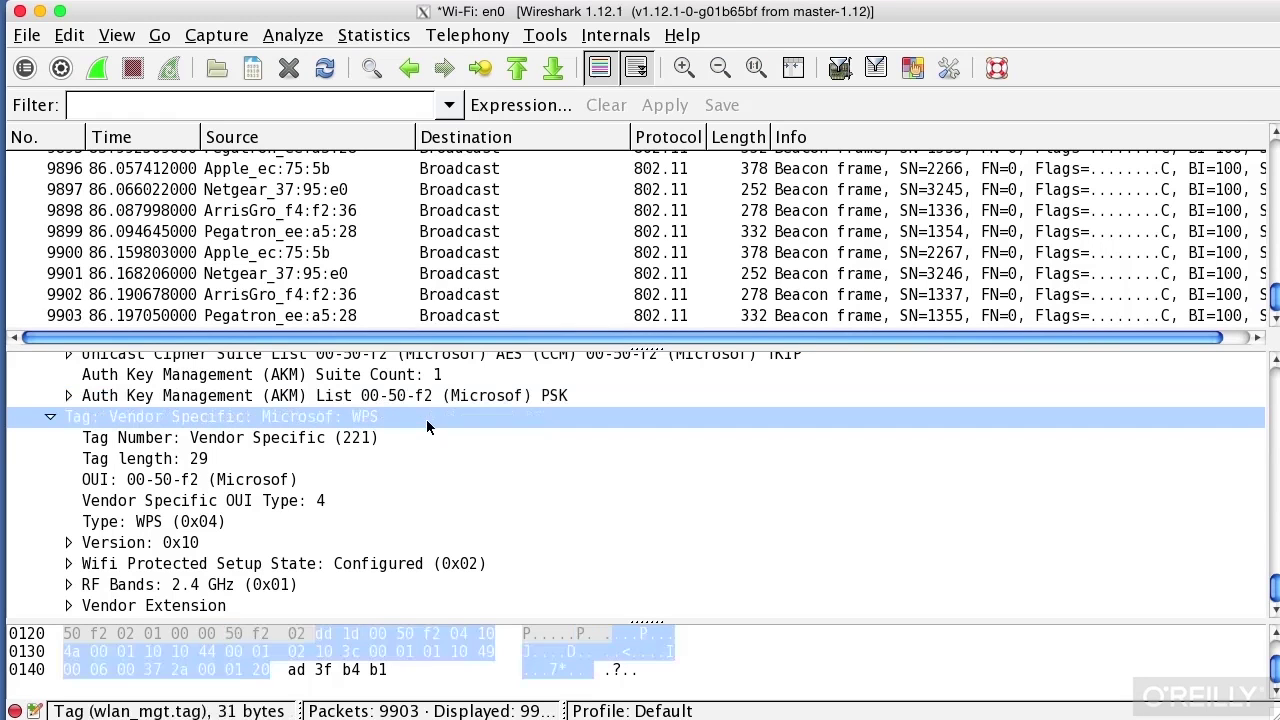
click(68, 395)
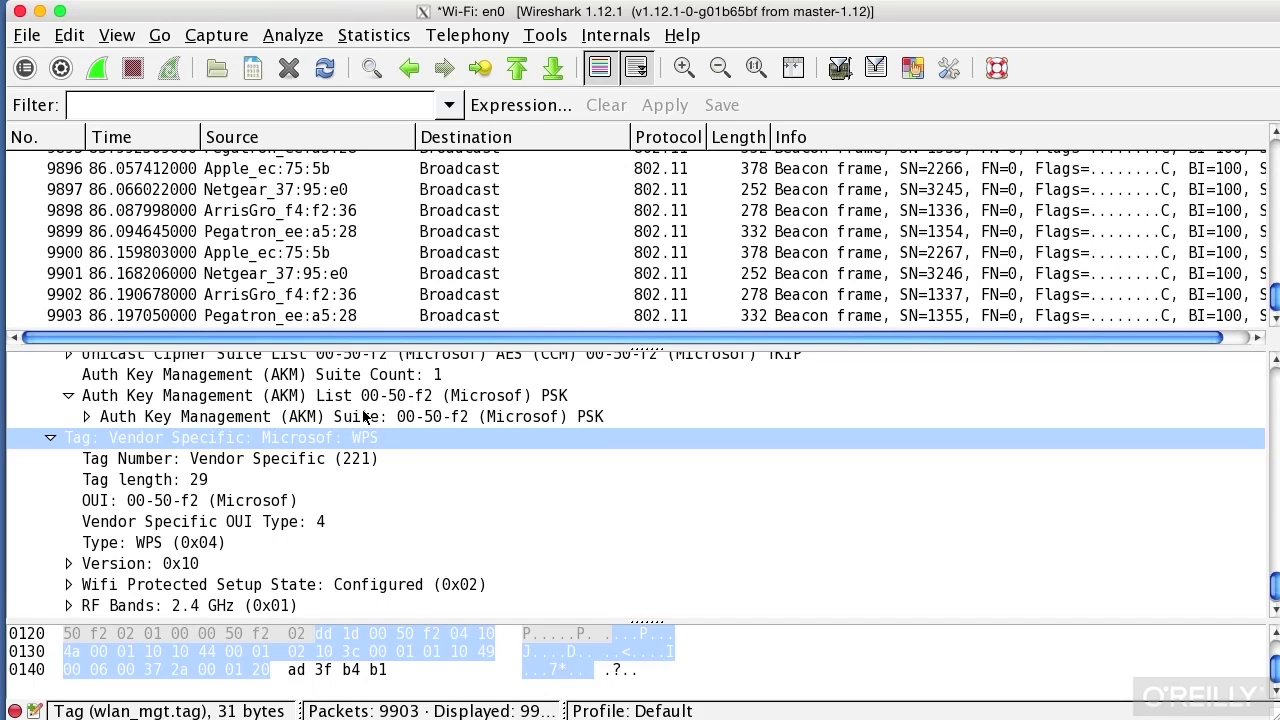
click(490, 421)
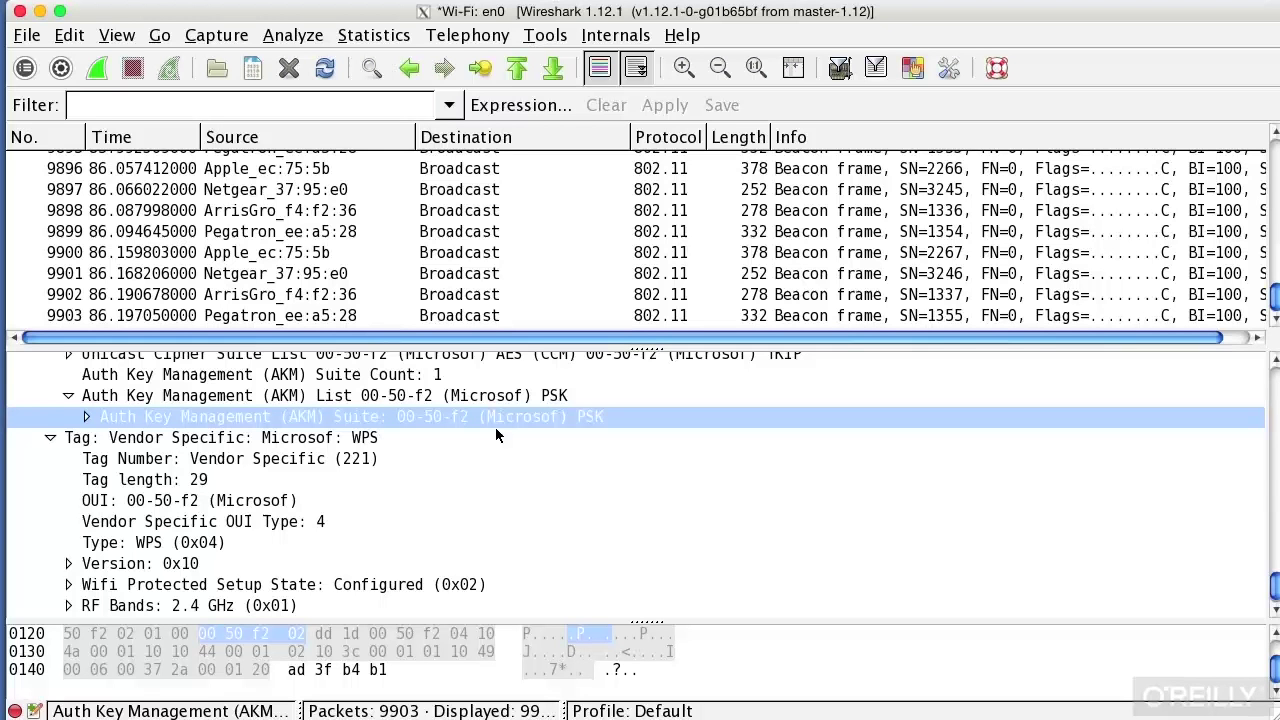
Look back over the beacon's vendor-specific tags and select the Netgear beacon, frame 9897, to show its details.
scroll(495, 427, down, 1)
scroll(495, 427, up, 10)
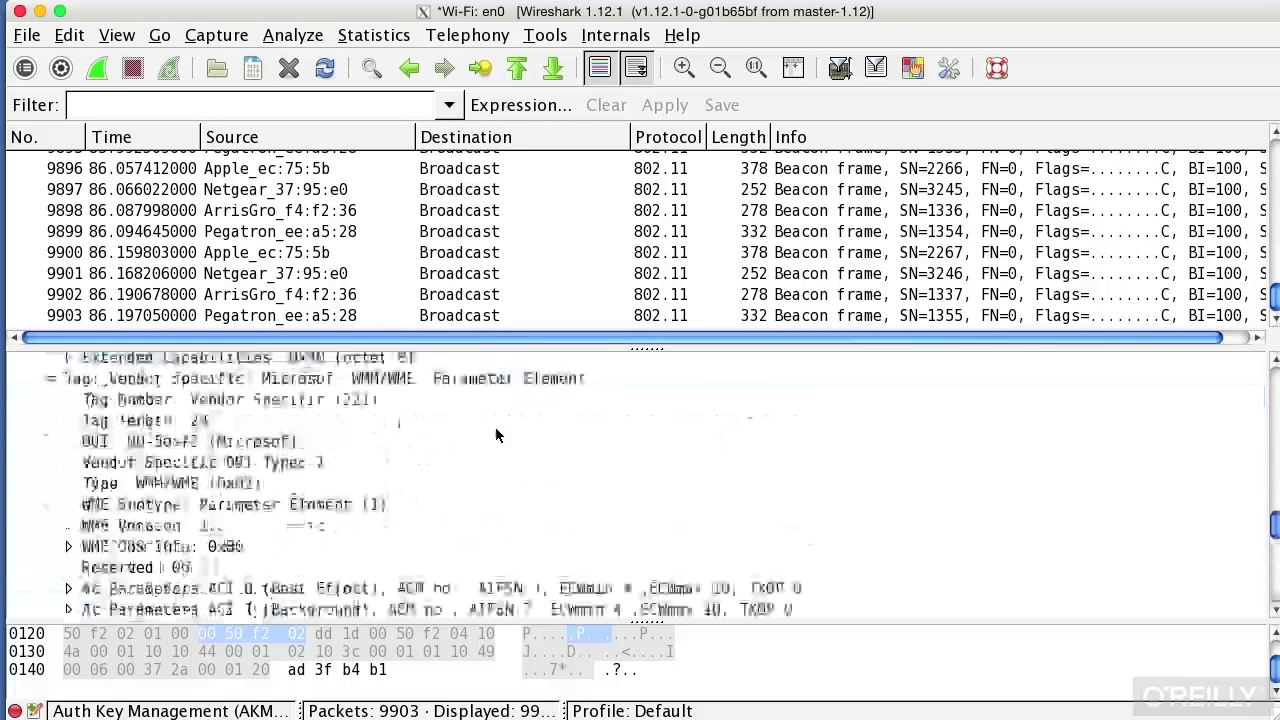
click(348, 190)
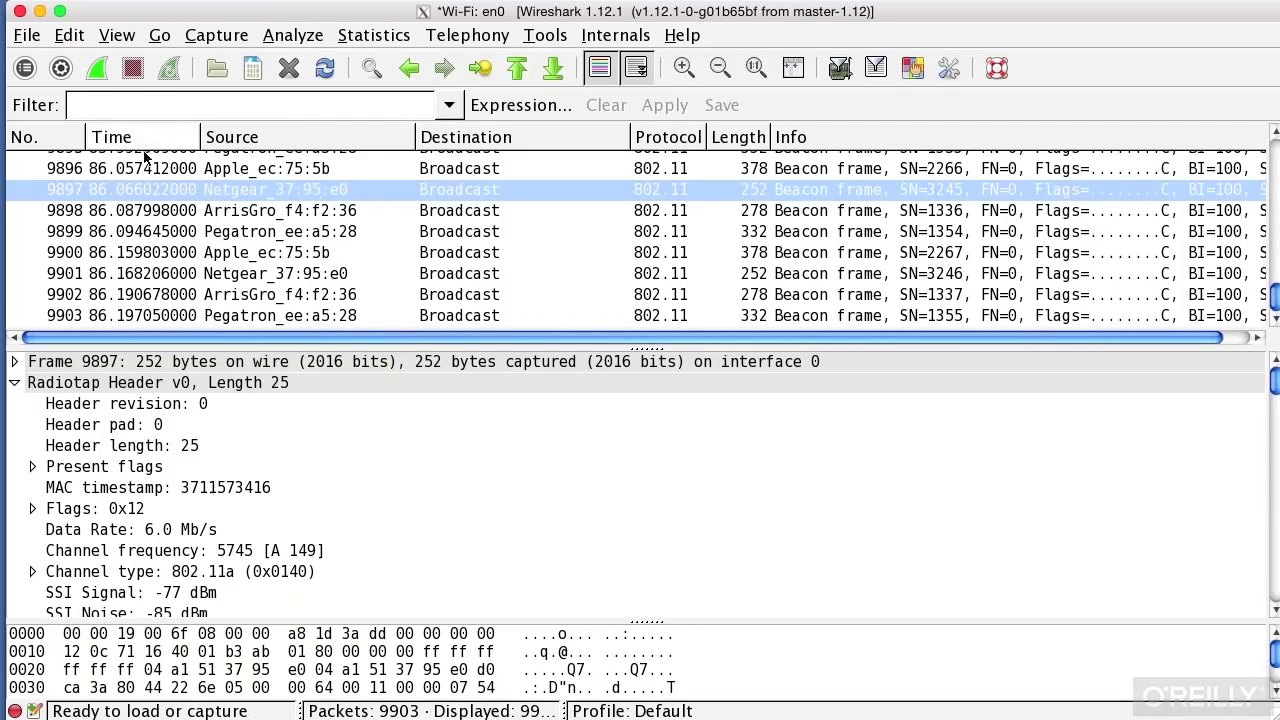
Open the capture settings of the Wi-Fi en0 interface and turn off capturing packets in monitor mode.
click(218, 38)
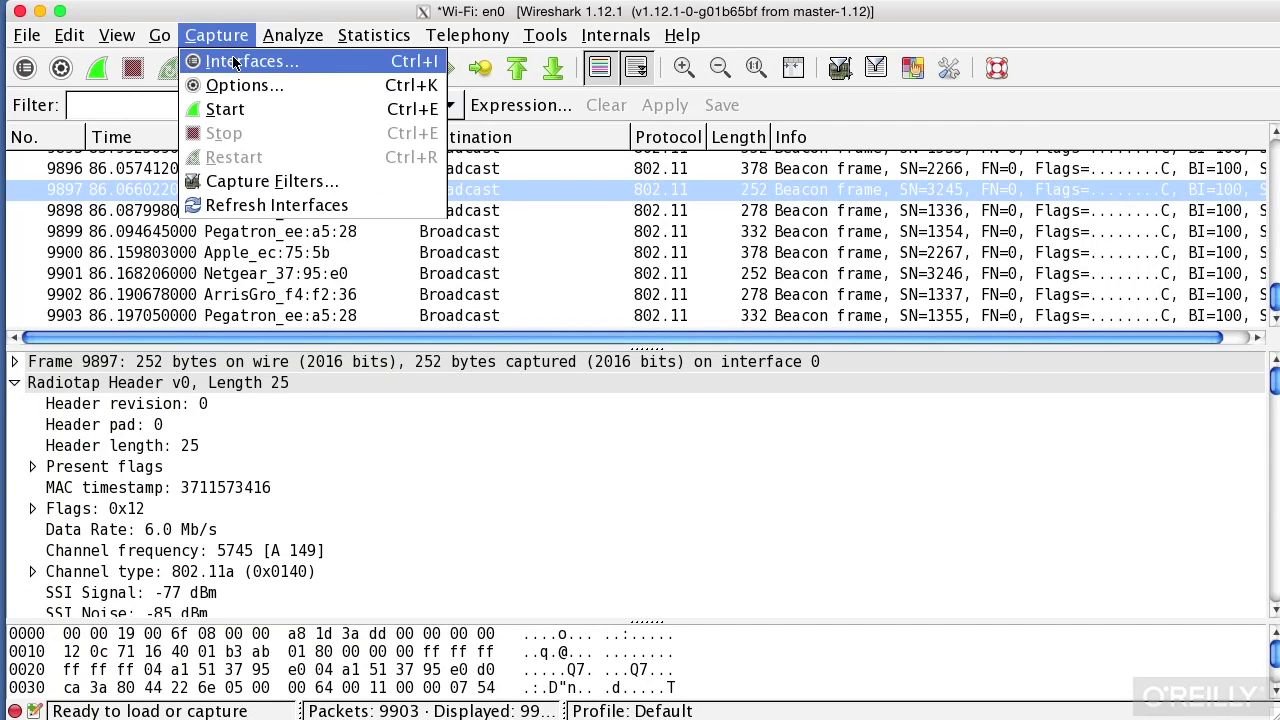
click(237, 61)
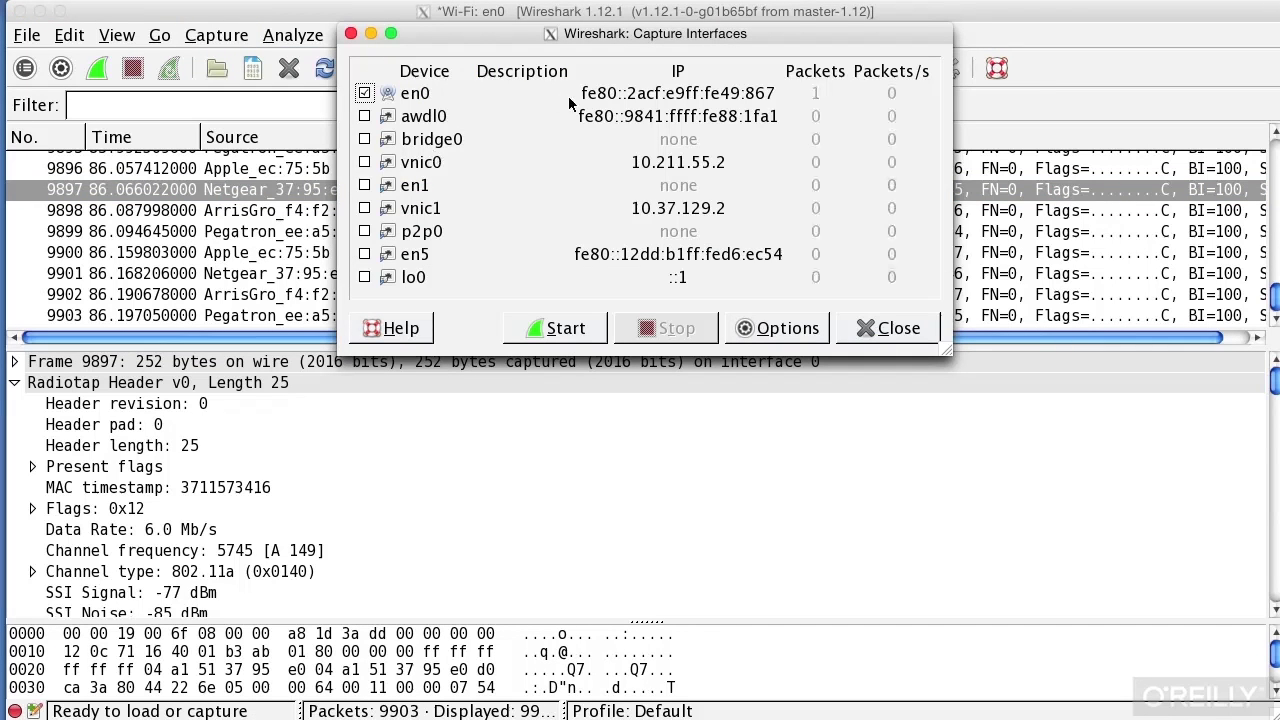
click(774, 331)
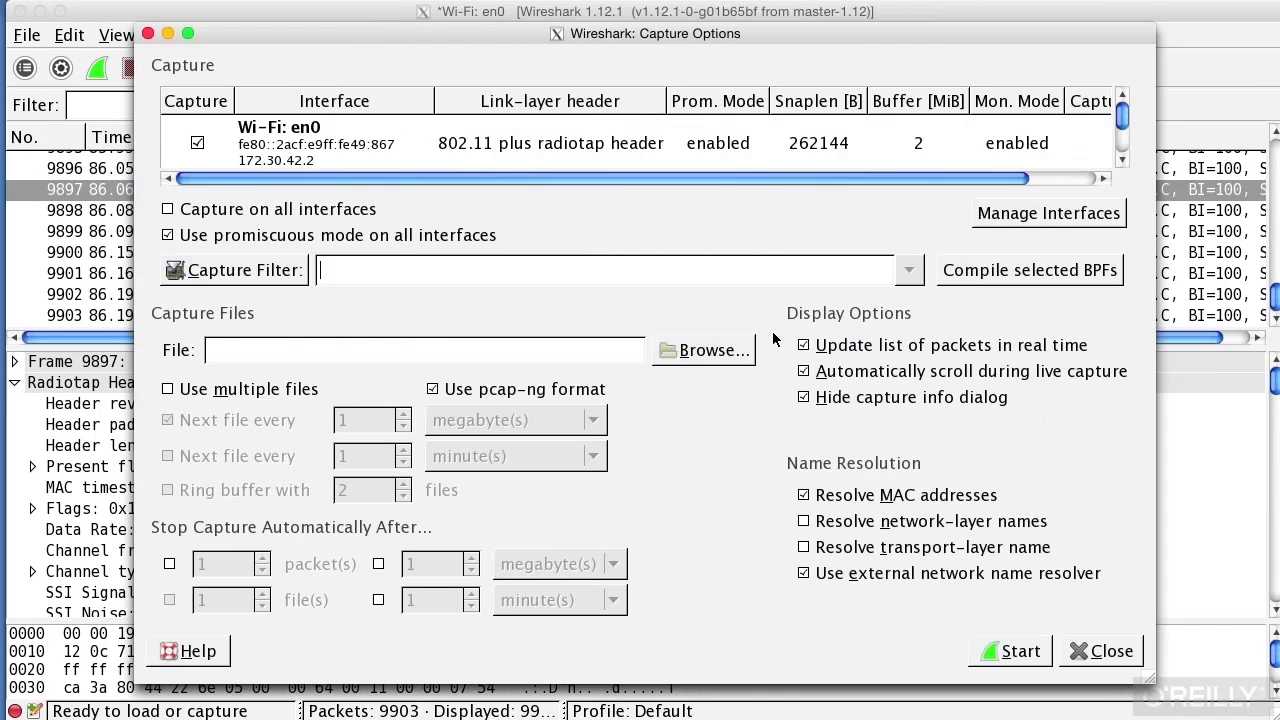
double_click(525, 147)
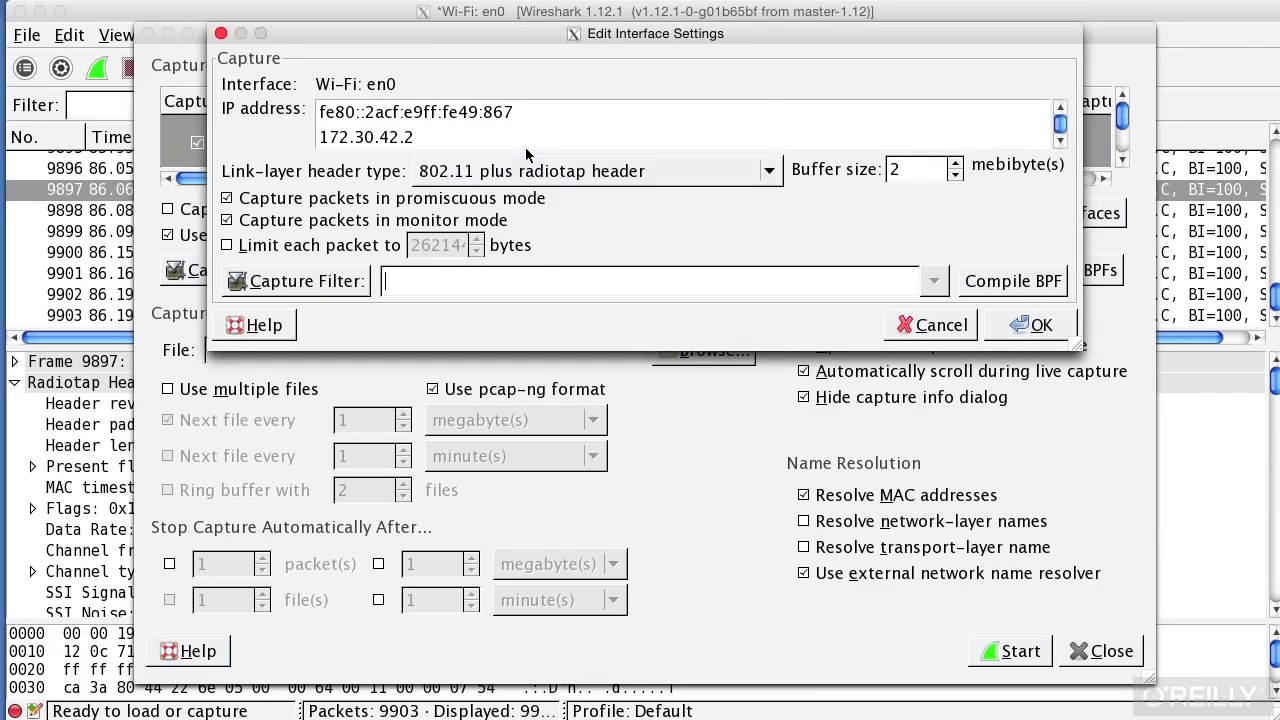
mouse_move(437, 222)
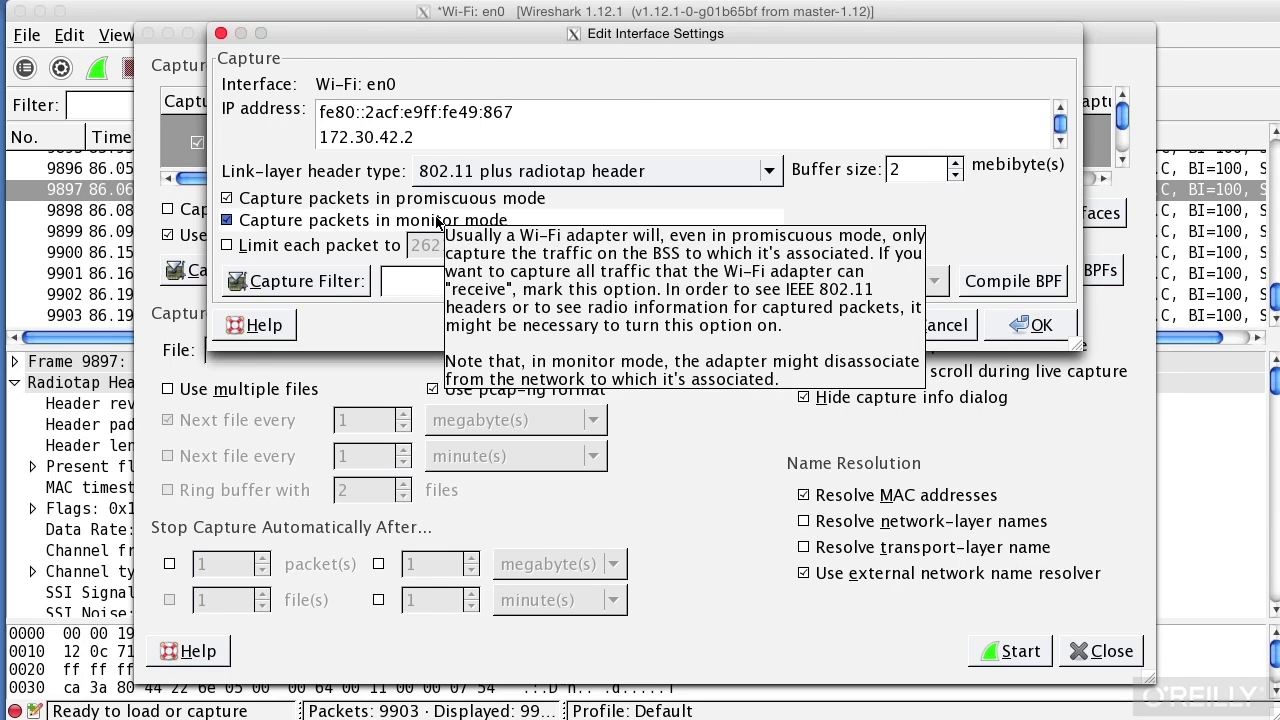
click(437, 222)
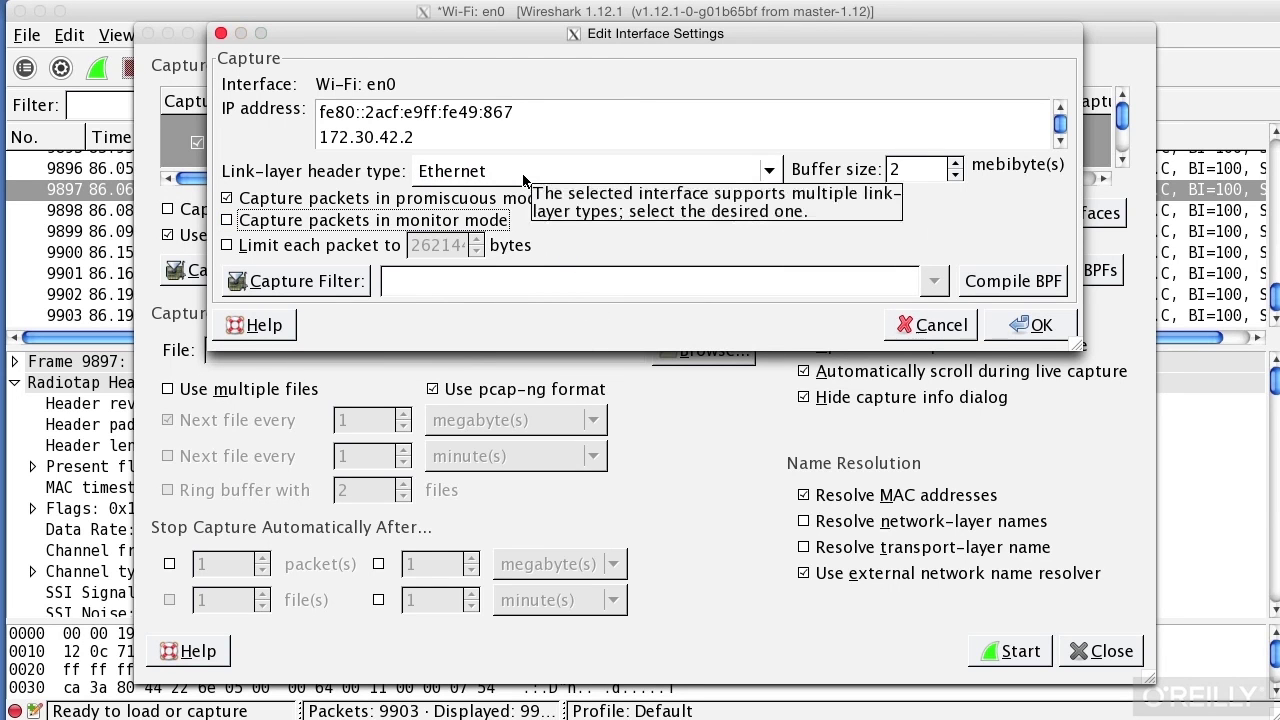